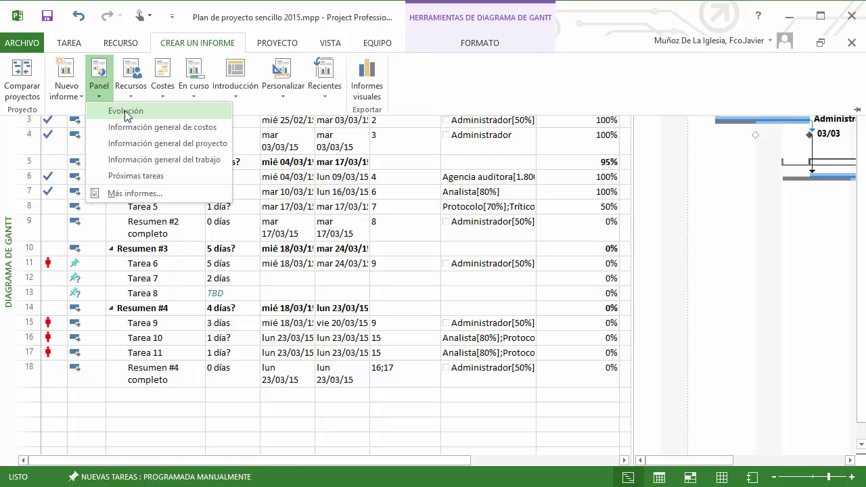
- Open the Evolución dashboard report and inspect the fields behind its task and work burndown charts
{"action": "left_click", "coordinate": [126, 112]}
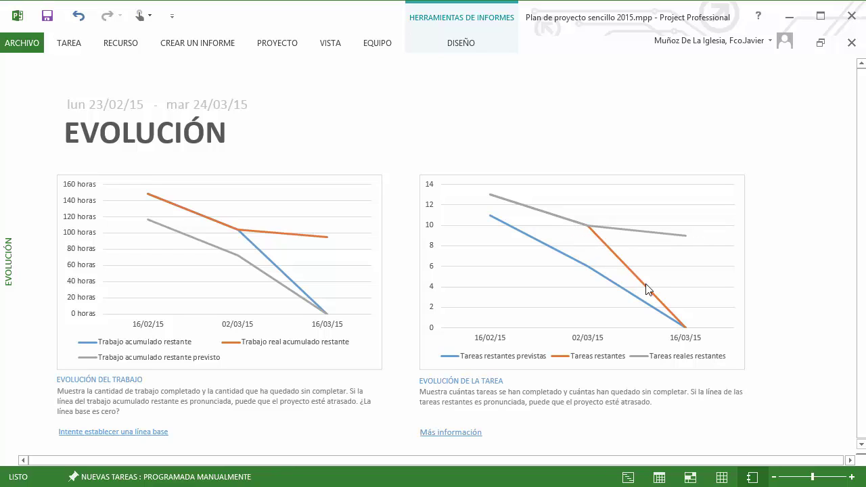
{"action": "left_click", "coordinate": [574, 279]}
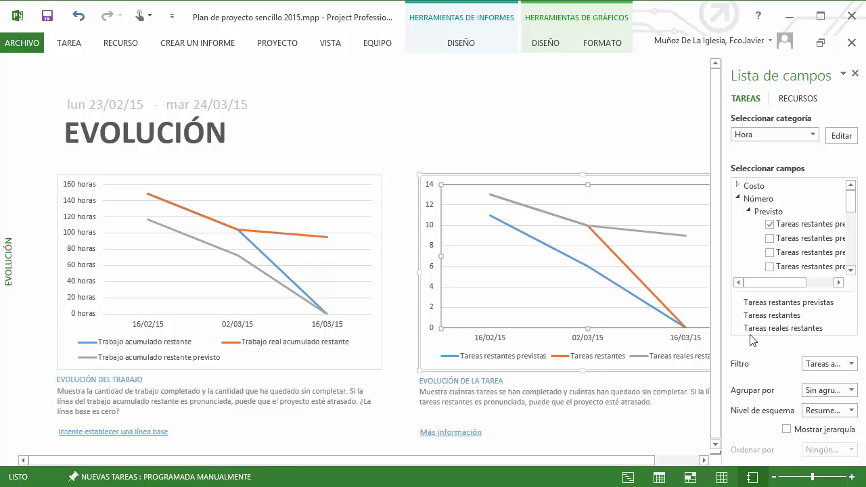
{"action": "left_click", "coordinate": [242, 229]}
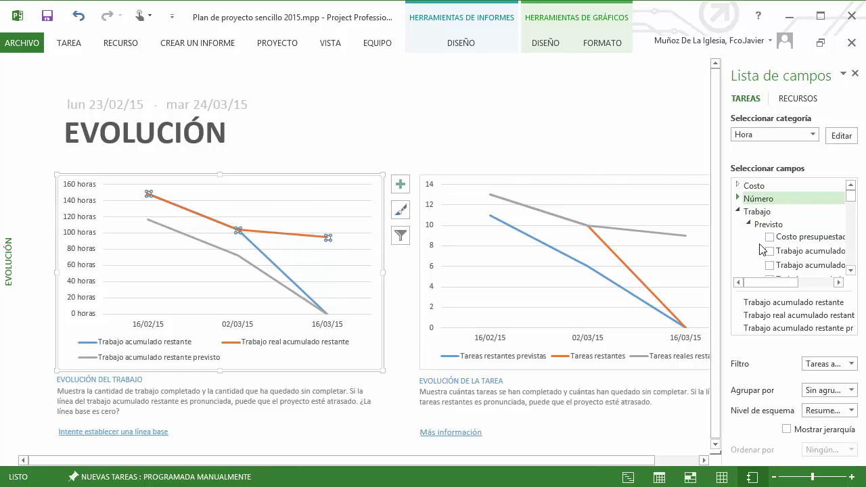
{"action": "left_click", "coordinate": [291, 122]}
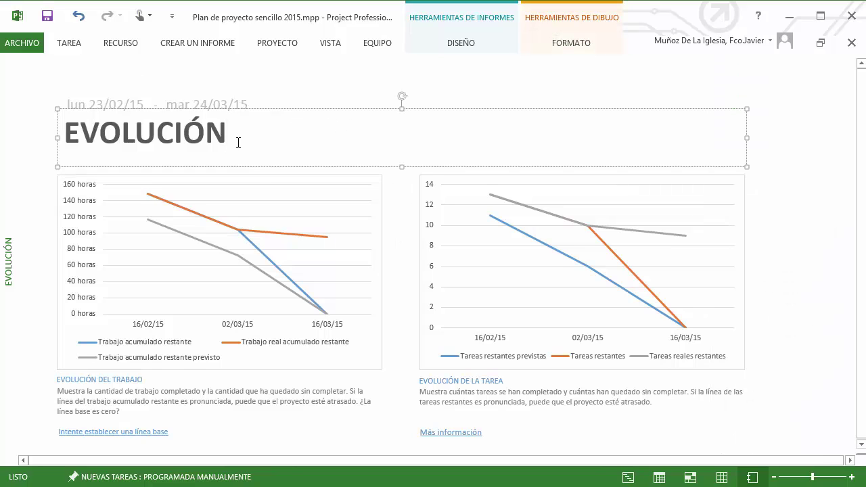
{"action": "scroll", "coordinate": [259, 144], "scroll_direction": "down", "scroll_amount": 1}
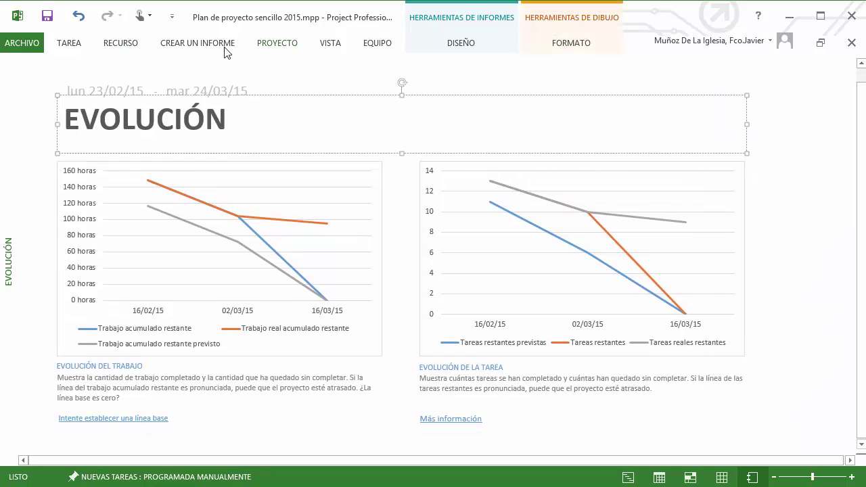
- Show the Información general de costos dashboard report and review its cost status table and charts
{"action": "left_click", "coordinate": [203, 46]}
{"action": "left_click", "coordinate": [98, 90]}
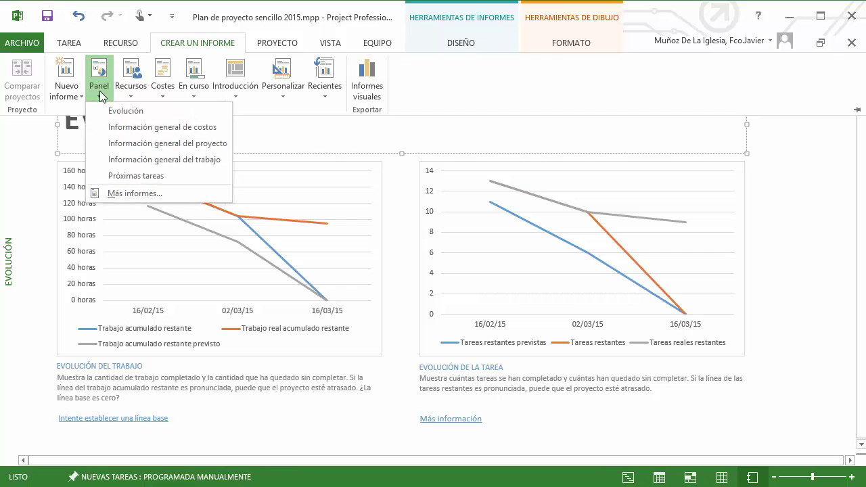
{"action": "left_click", "coordinate": [142, 128]}
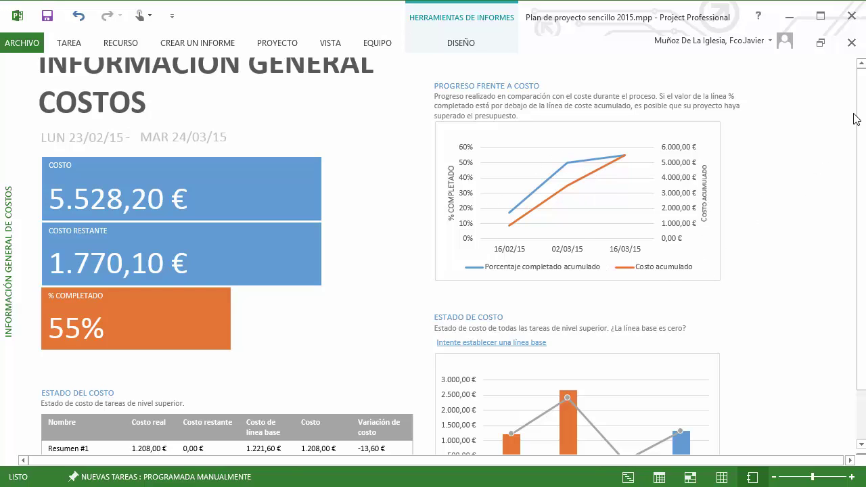
{"action": "scroll", "coordinate": [858, 121], "scroll_direction": "down", "scroll_amount": 2}
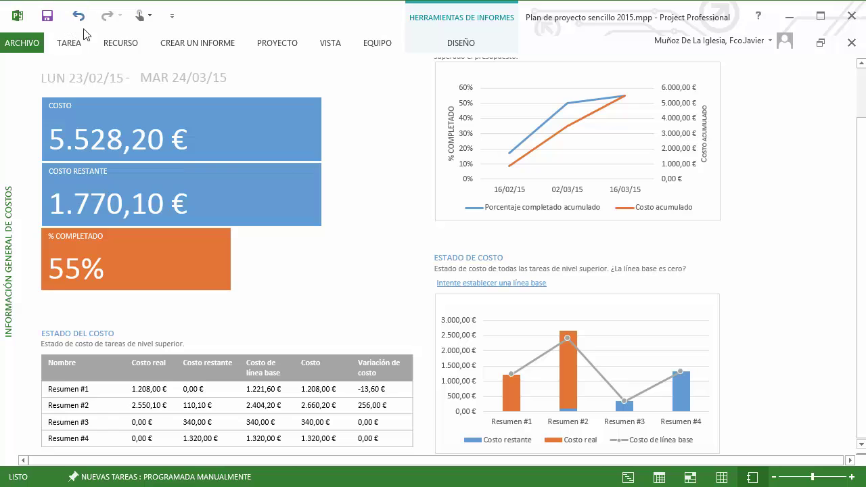
- Display the Información general del proyecto dashboard report and review its milestones, completion chart and late tasks table
{"action": "left_click", "coordinate": [167, 46]}
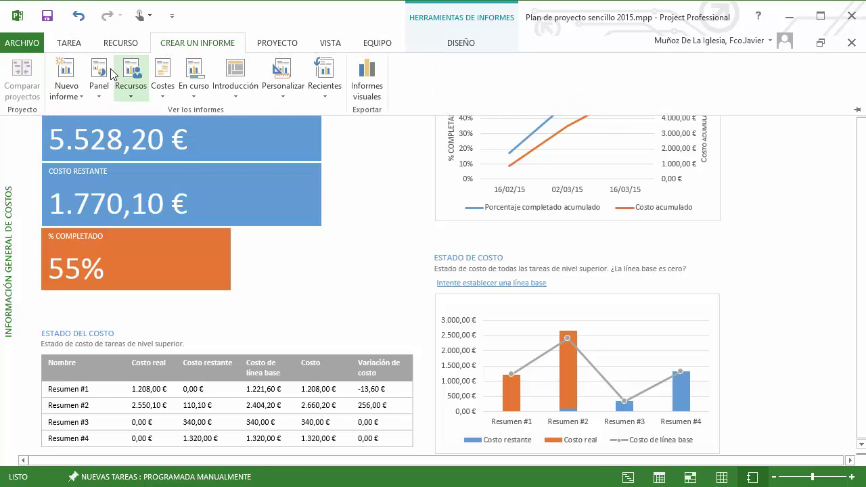
{"action": "left_click", "coordinate": [100, 95]}
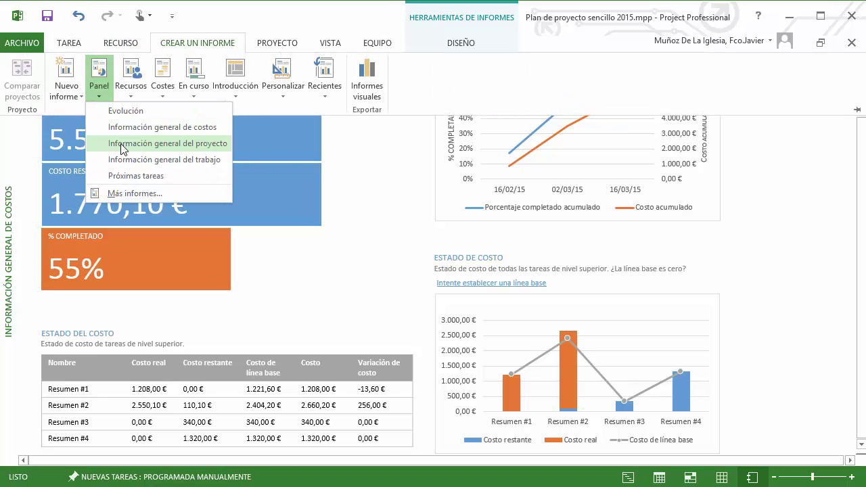
{"action": "left_click", "coordinate": [123, 145]}
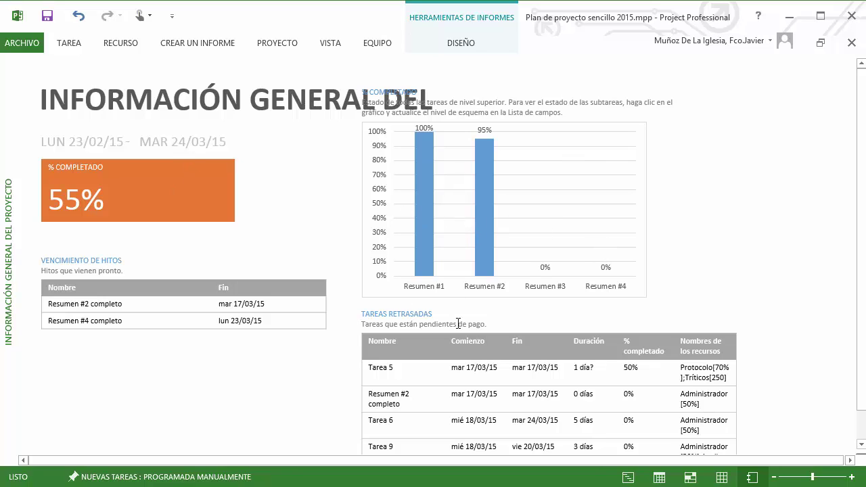
{"action": "scroll", "coordinate": [765, 293], "scroll_direction": "down", "scroll_amount": 3}
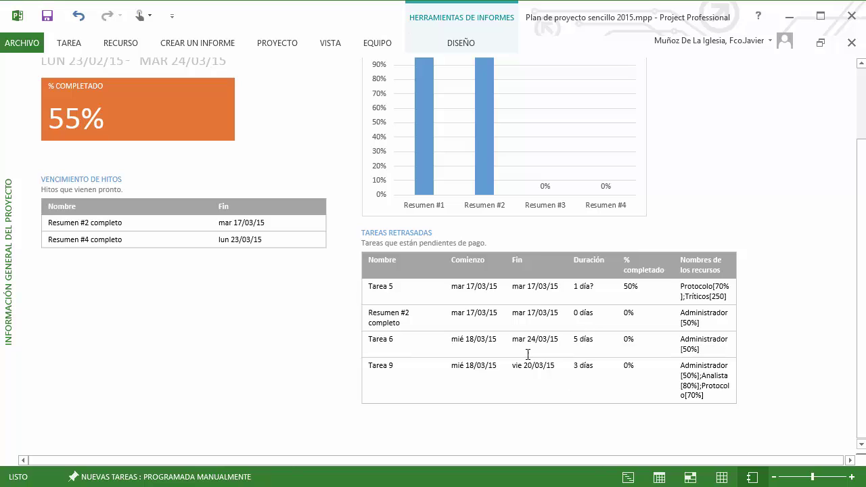
{"action": "scroll", "coordinate": [225, 321], "scroll_direction": "up", "scroll_amount": 1}
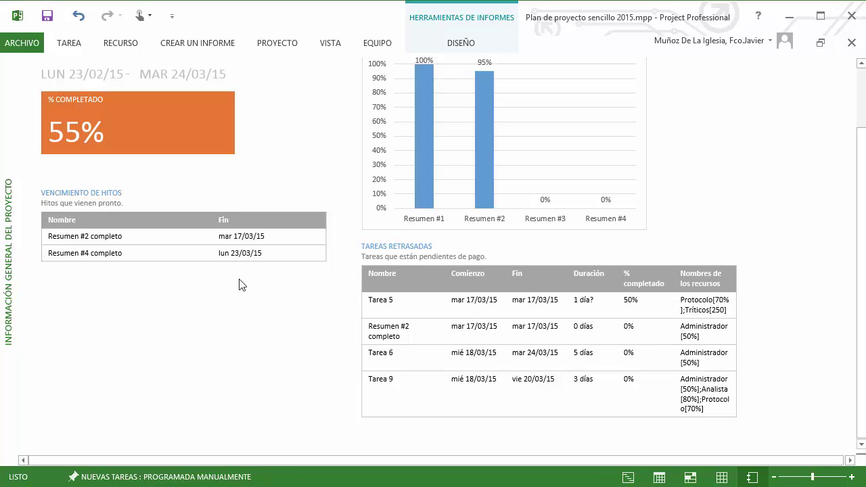
{"action": "scroll", "coordinate": [212, 294], "scroll_direction": "up", "scroll_amount": 2}
{"action": "scroll", "coordinate": [213, 294], "scroll_direction": "up", "scroll_amount": 3}
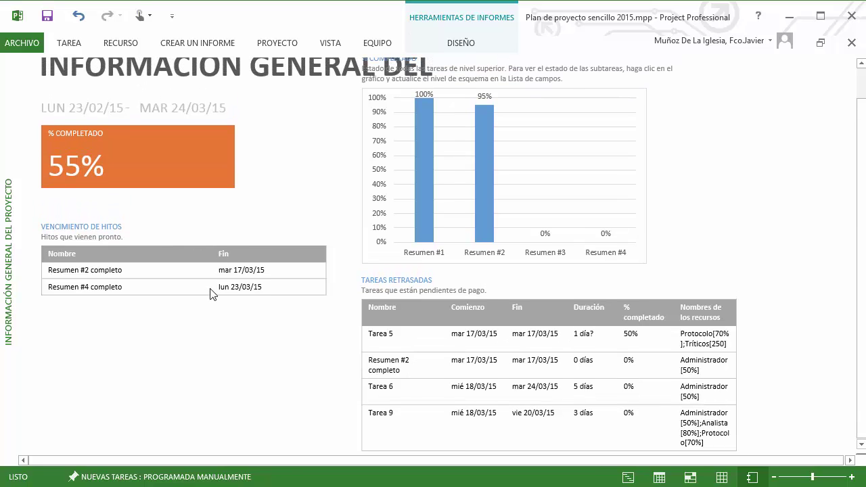
- Open the Información general del trabajo dashboard report and review its work burndown and work statistics charts
{"action": "left_click", "coordinate": [127, 41]}
{"action": "left_click", "coordinate": [170, 44]}
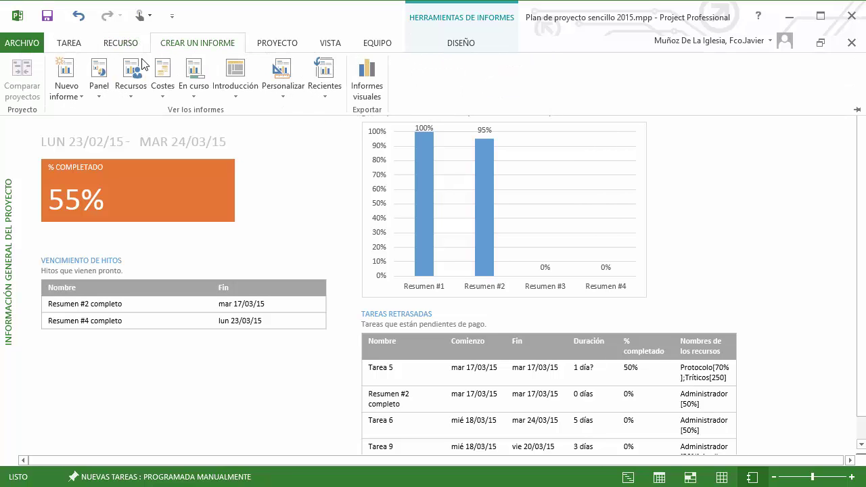
{"action": "left_click", "coordinate": [98, 93]}
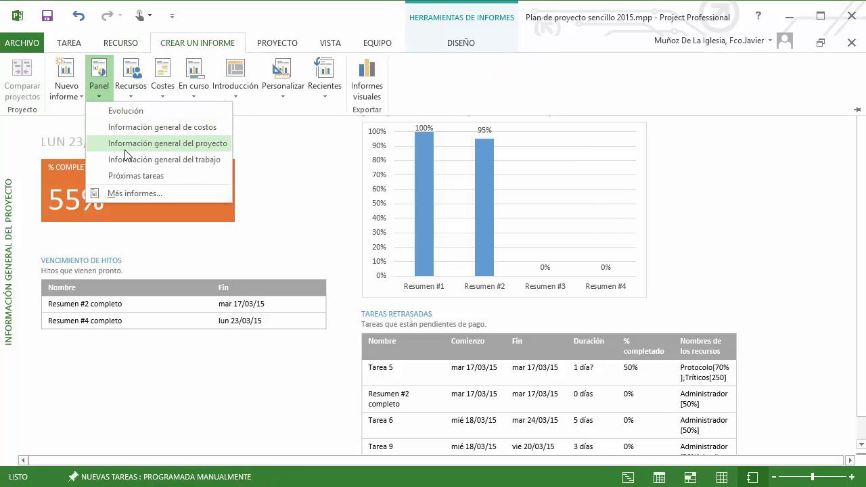
{"action": "left_click", "coordinate": [139, 161]}
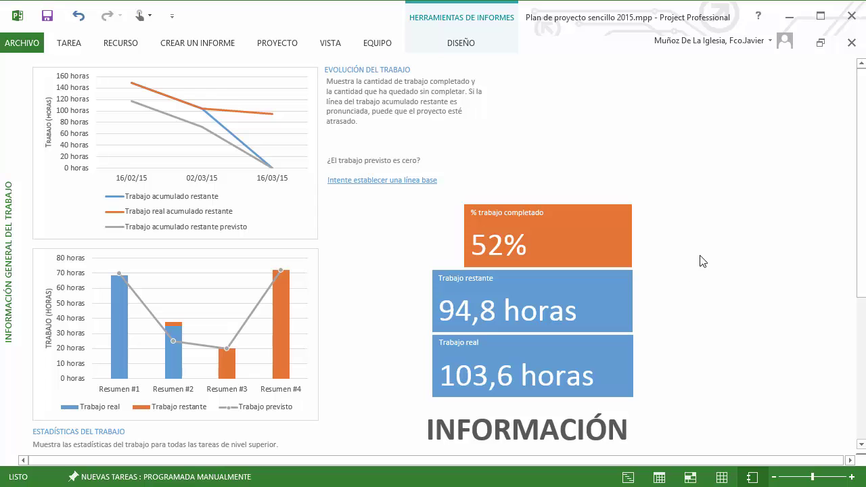
{"action": "scroll", "coordinate": [702, 262], "scroll_direction": "down", "scroll_amount": 2}
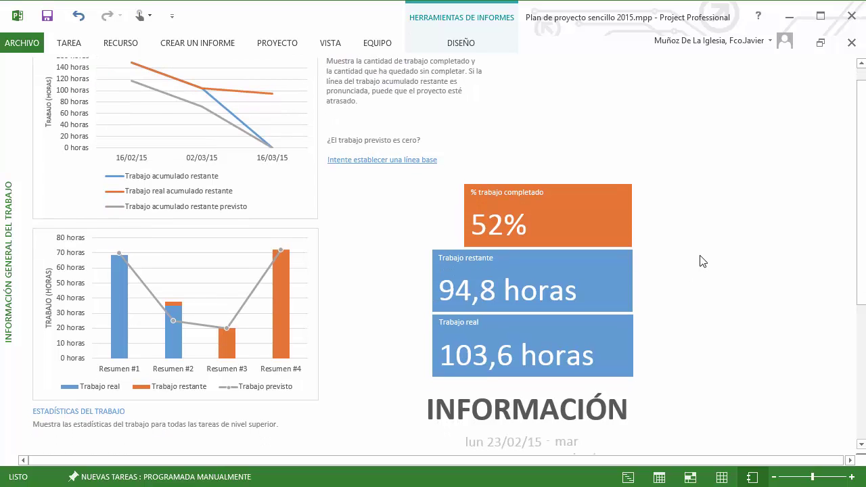
{"action": "scroll", "coordinate": [701, 261], "scroll_direction": "up", "scroll_amount": 2}
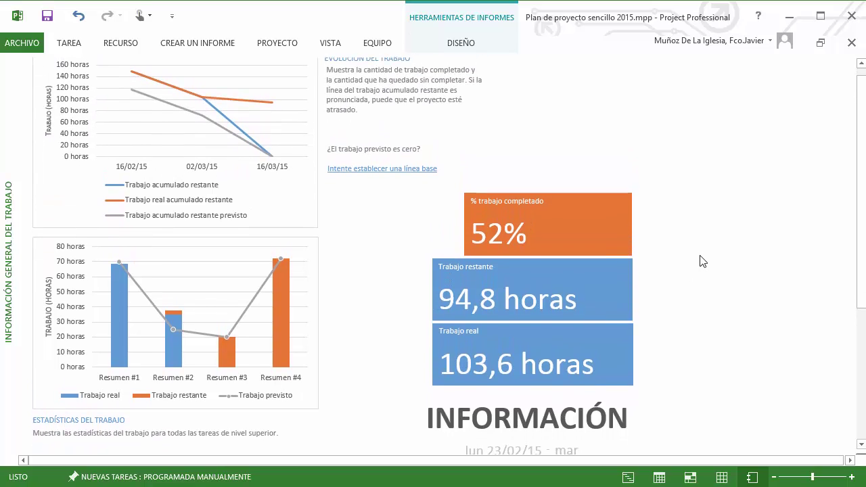
- Open the Próximas tareas dashboard report to view the remaining tasks and those starting soon
{"action": "left_click", "coordinate": [111, 42]}
{"action": "left_click", "coordinate": [186, 44]}
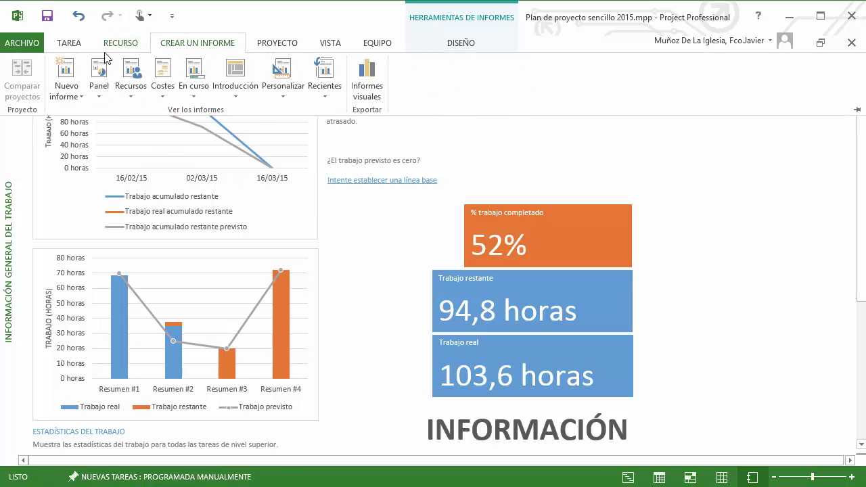
{"action": "left_click", "coordinate": [101, 95]}
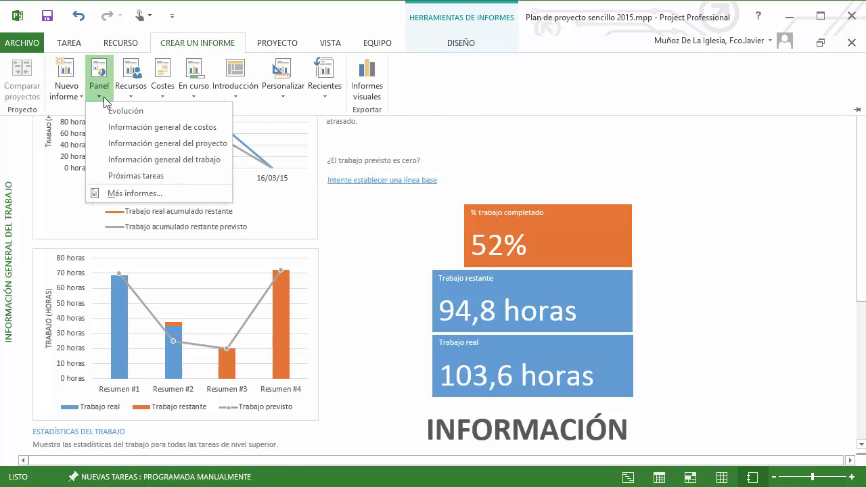
{"action": "left_click", "coordinate": [146, 180]}
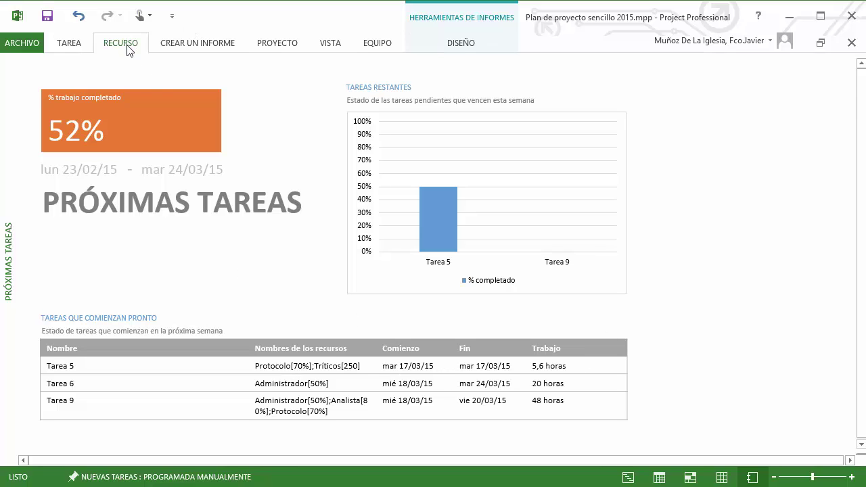
- Open the Recursos sobreasignados resource report to view work status and overallocation by resource
{"action": "left_click", "coordinate": [165, 47]}
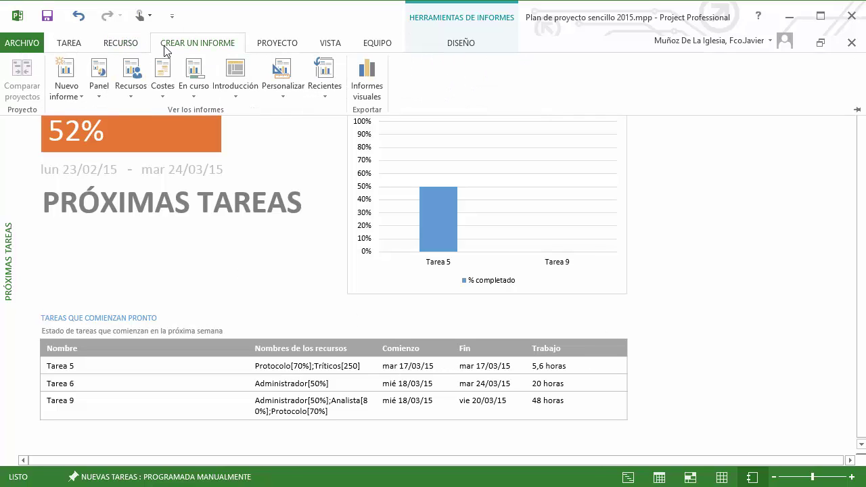
{"action": "left_click", "coordinate": [132, 99]}
{"action": "left_click", "coordinate": [148, 112]}
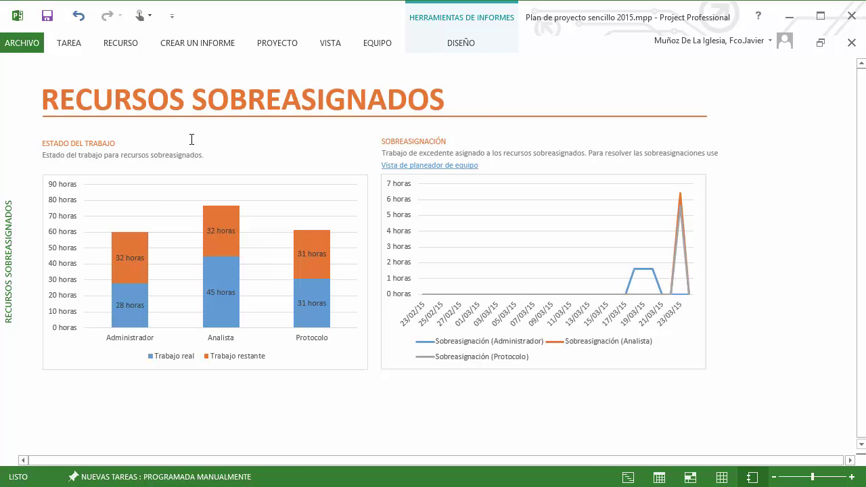
- Open the Visión general de los recursos report and review its resource charts and the resource status table
{"action": "left_click", "coordinate": [190, 45]}
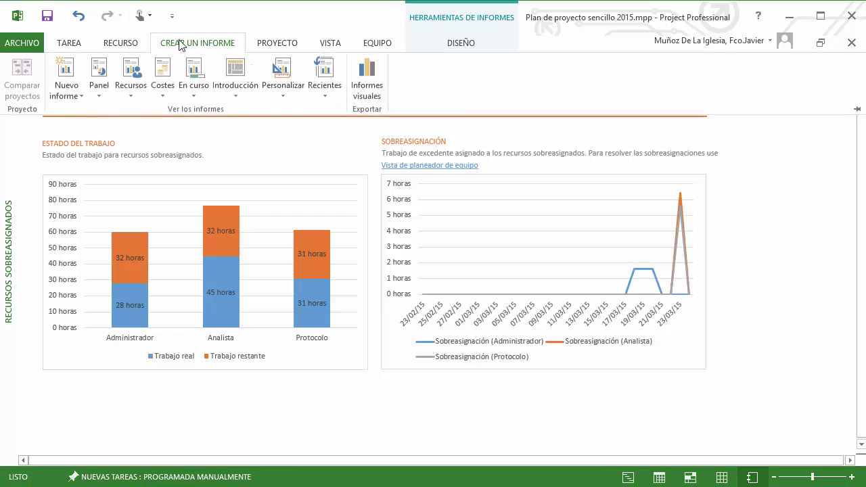
{"action": "left_click", "coordinate": [128, 93]}
{"action": "left_click", "coordinate": [144, 128]}
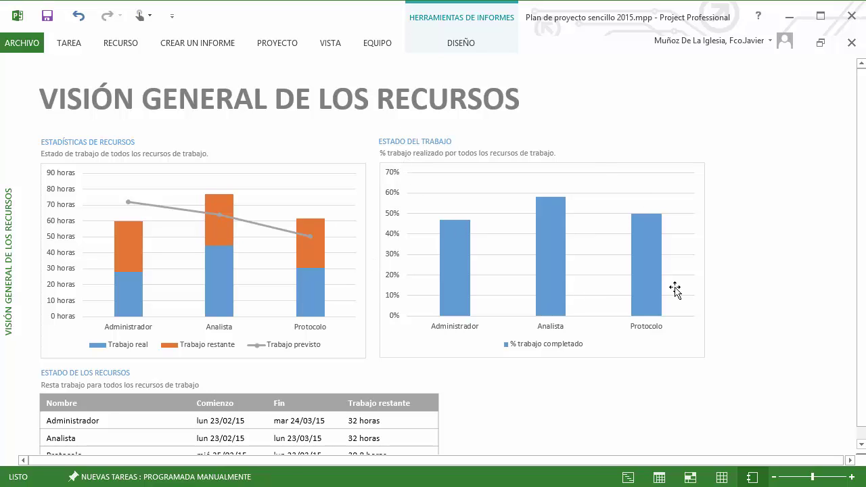
{"action": "scroll", "coordinate": [769, 284], "scroll_direction": "down", "scroll_amount": 3}
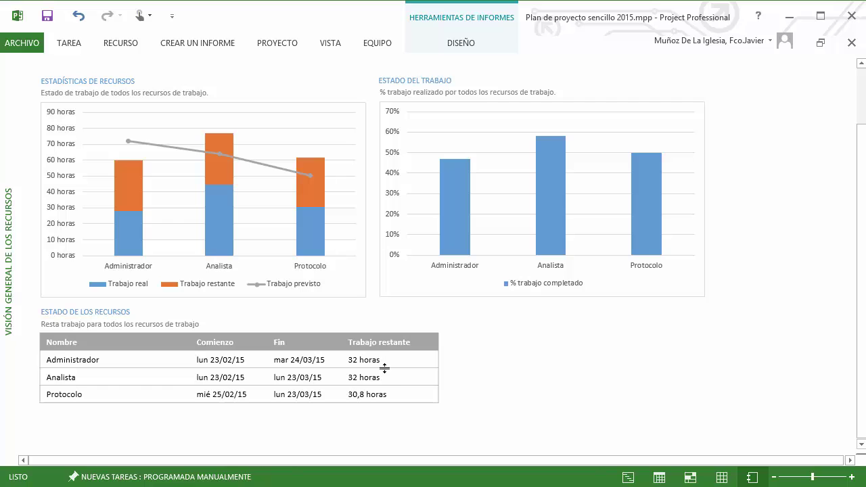
{"action": "scroll", "coordinate": [438, 398], "scroll_direction": "down", "scroll_amount": 3}
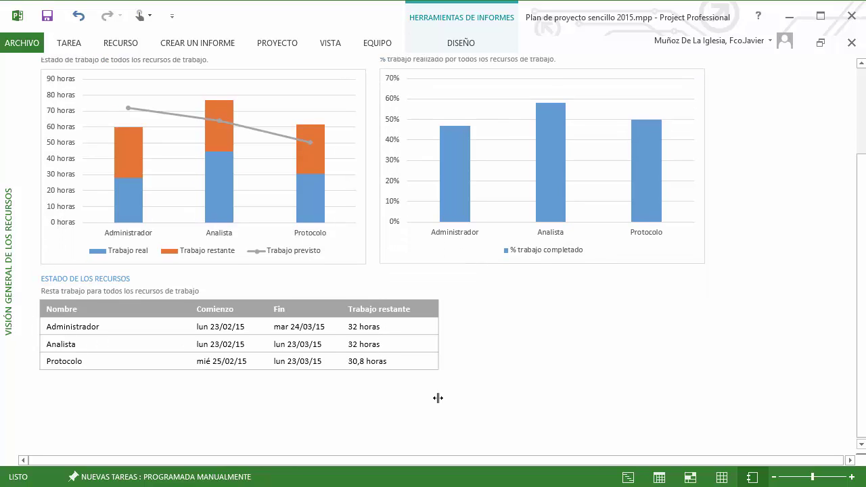
{"action": "scroll", "coordinate": [458, 390], "scroll_direction": "up", "scroll_amount": 5}
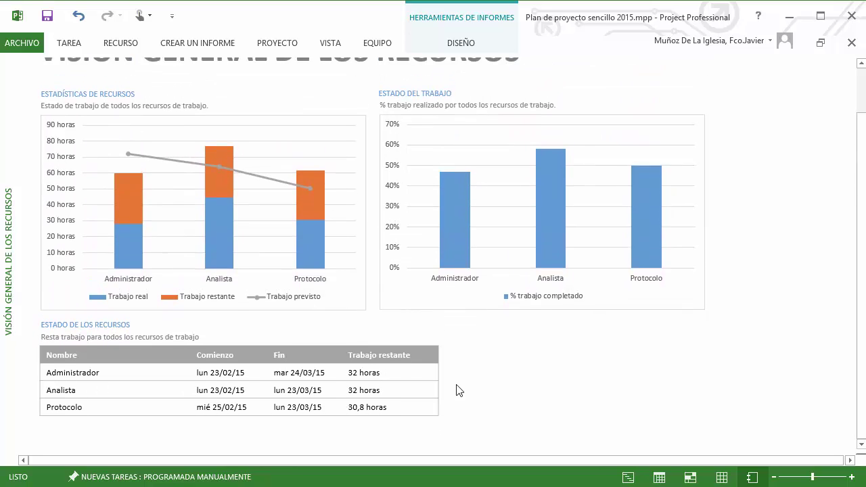
- Open the Flujo de caja cost report and review its cost chart and the per-task cost table
{"action": "left_click", "coordinate": [173, 43]}
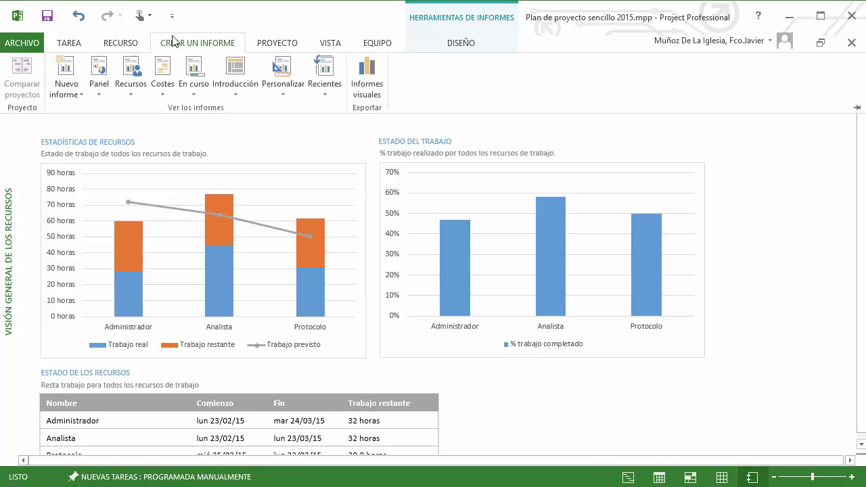
{"action": "left_click", "coordinate": [136, 95]}
{"action": "left_click", "coordinate": [173, 99]}
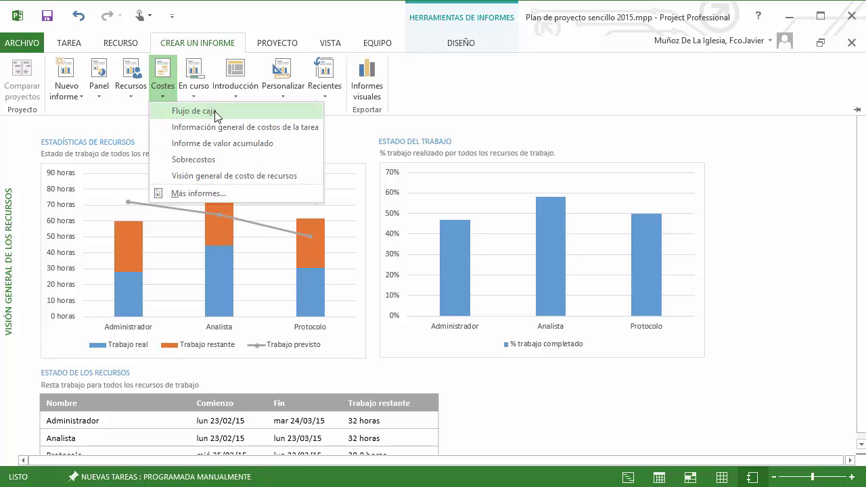
{"action": "left_click", "coordinate": [215, 112]}
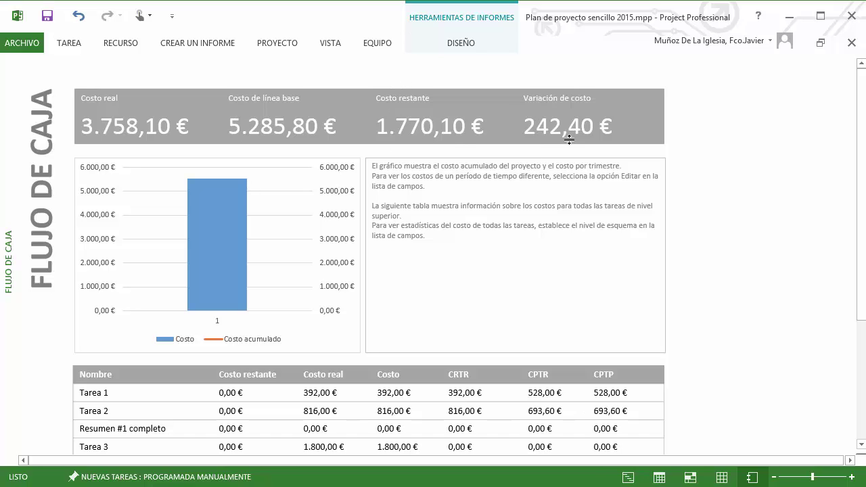
{"action": "scroll", "coordinate": [786, 219], "scroll_direction": "down", "scroll_amount": 5}
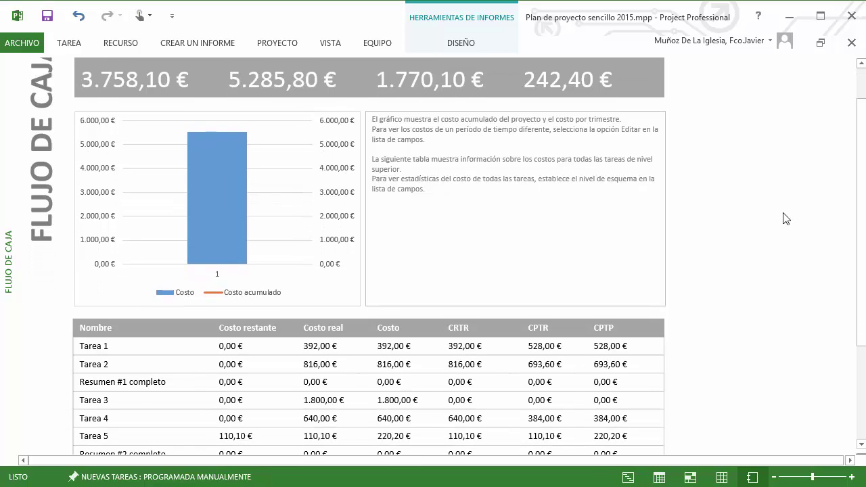
{"action": "scroll", "coordinate": [790, 282], "scroll_direction": "down", "scroll_amount": 2}
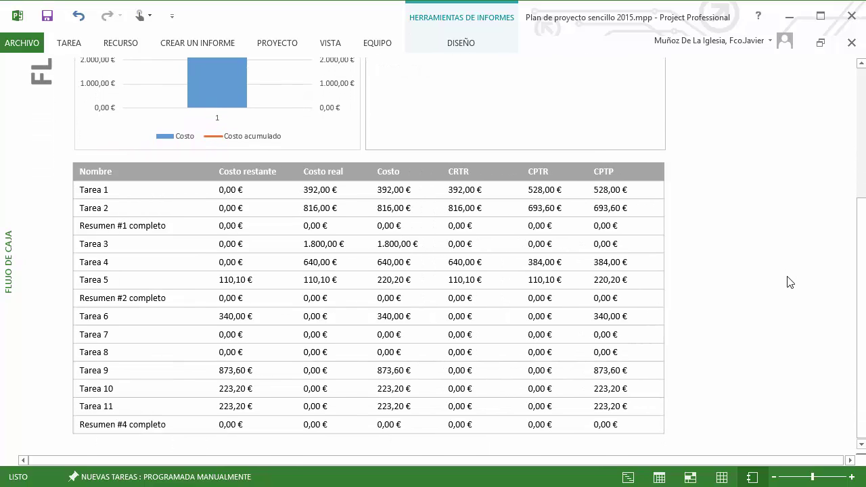
{"action": "scroll", "coordinate": [739, 292], "scroll_direction": "up", "scroll_amount": 6}
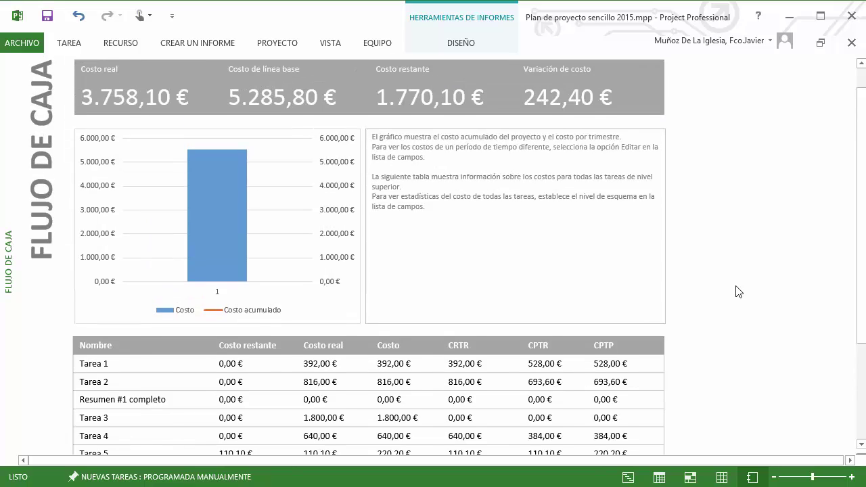
- Open the Información general de costos de la tarea cost report and review its cost status and distribution charts
{"action": "scroll", "coordinate": [739, 291], "scroll_direction": "up", "scroll_amount": 1}
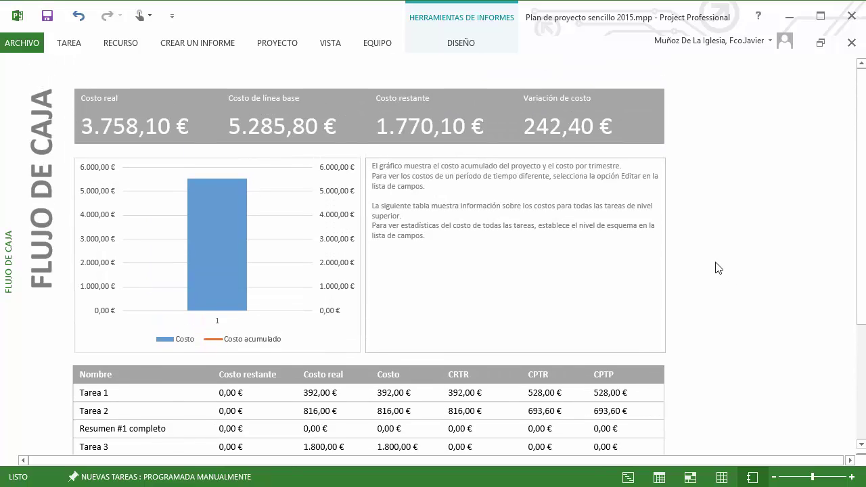
{"action": "left_click", "coordinate": [192, 48]}
{"action": "left_click", "coordinate": [163, 95]}
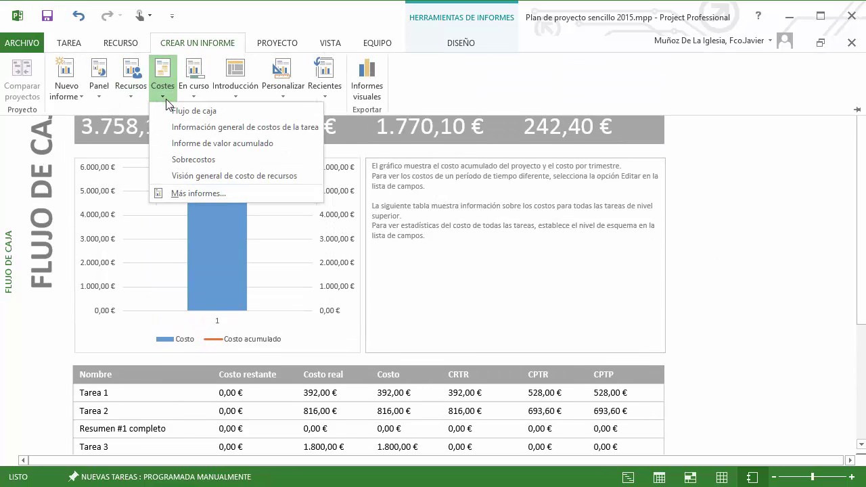
{"action": "left_click", "coordinate": [180, 133]}
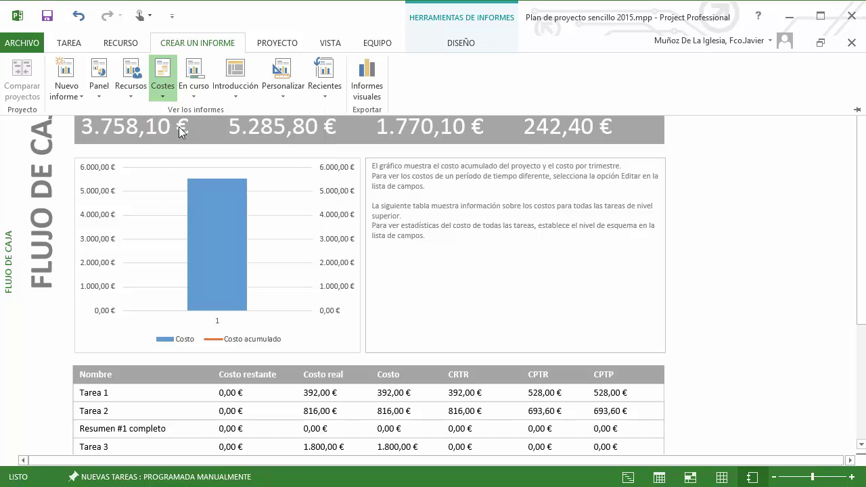
{"action": "scroll", "coordinate": [647, 310], "scroll_direction": "down", "scroll_amount": 3}
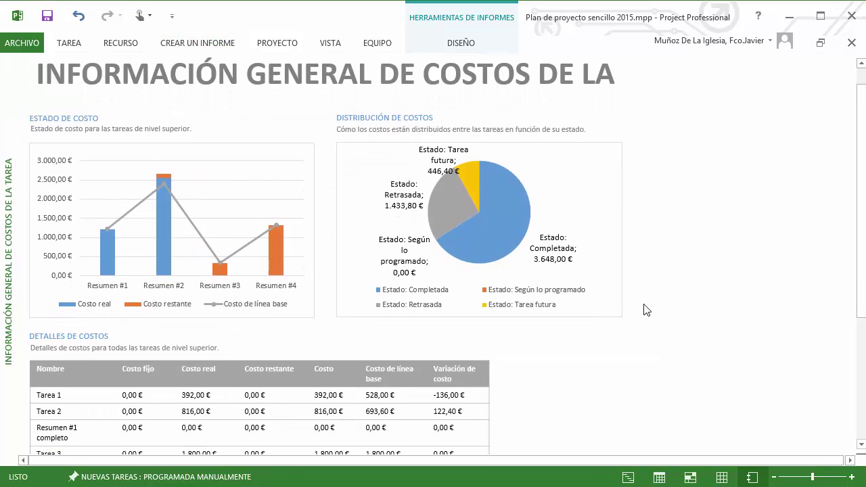
{"action": "scroll", "coordinate": [646, 310], "scroll_direction": "down", "scroll_amount": 3}
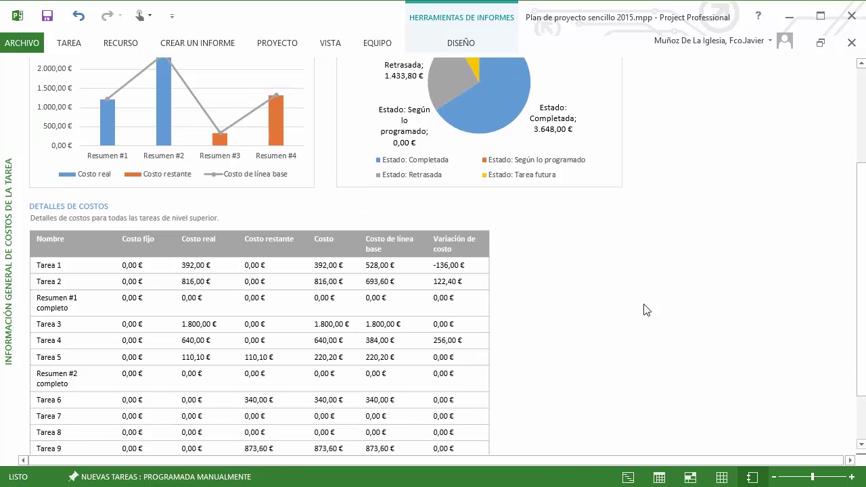
{"action": "scroll", "coordinate": [626, 306], "scroll_direction": "down", "scroll_amount": 1}
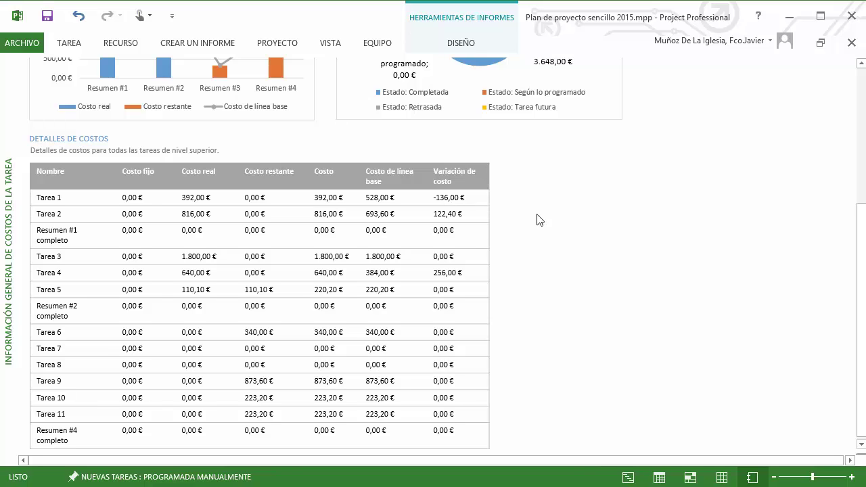
{"action": "scroll", "coordinate": [629, 210], "scroll_direction": "up", "scroll_amount": 5}
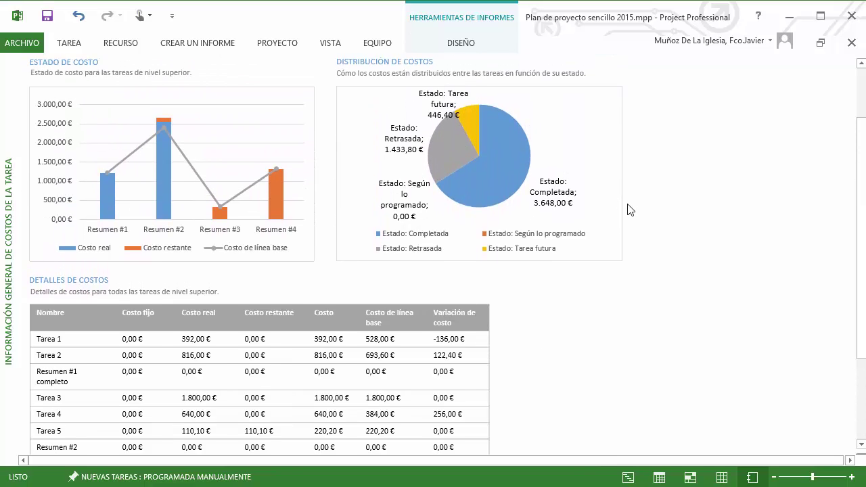
{"action": "scroll", "coordinate": [630, 209], "scroll_direction": "up", "scroll_amount": 1}
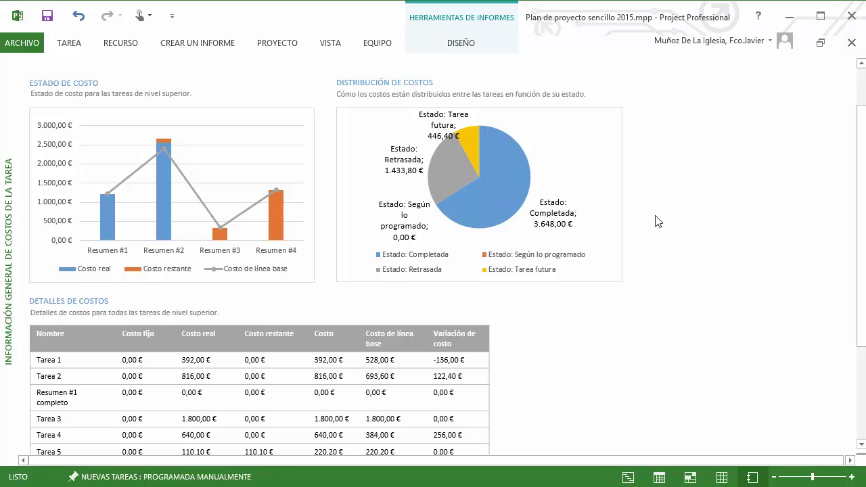
- Examine the Variación de costo values of the tasks in the Detalles de costos table
{"action": "scroll", "coordinate": [711, 242], "scroll_direction": "down", "scroll_amount": 2}
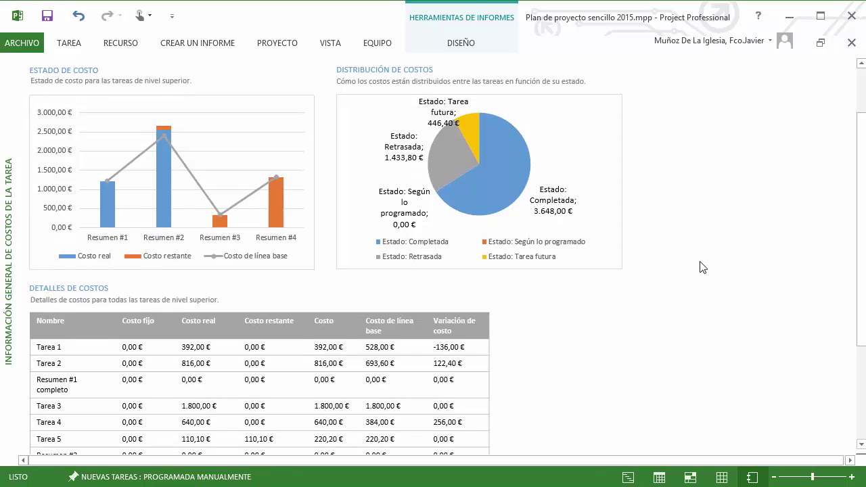
{"action": "scroll", "coordinate": [702, 268], "scroll_direction": "down", "scroll_amount": 3}
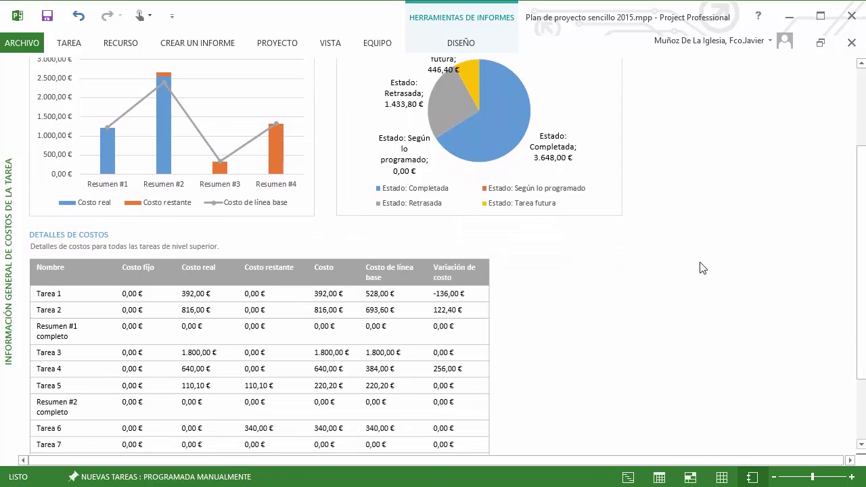
{"action": "scroll", "coordinate": [702, 268], "scroll_direction": "down", "scroll_amount": 7}
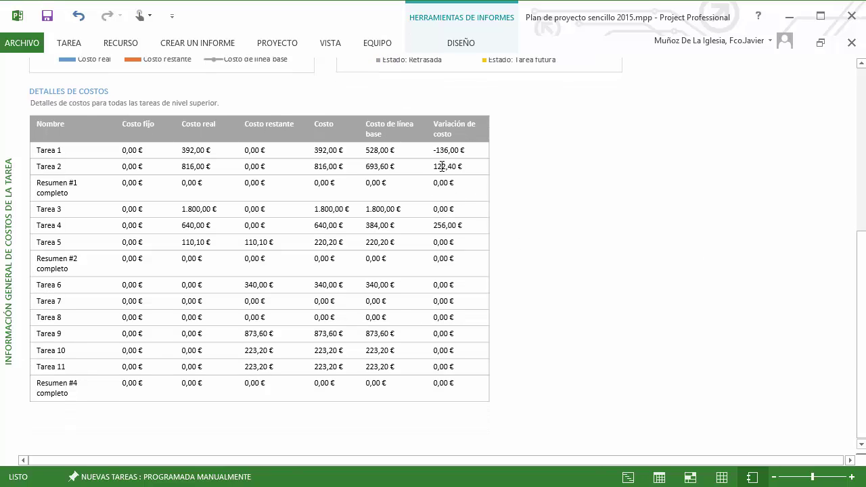
{"action": "left_click", "coordinate": [442, 166]}
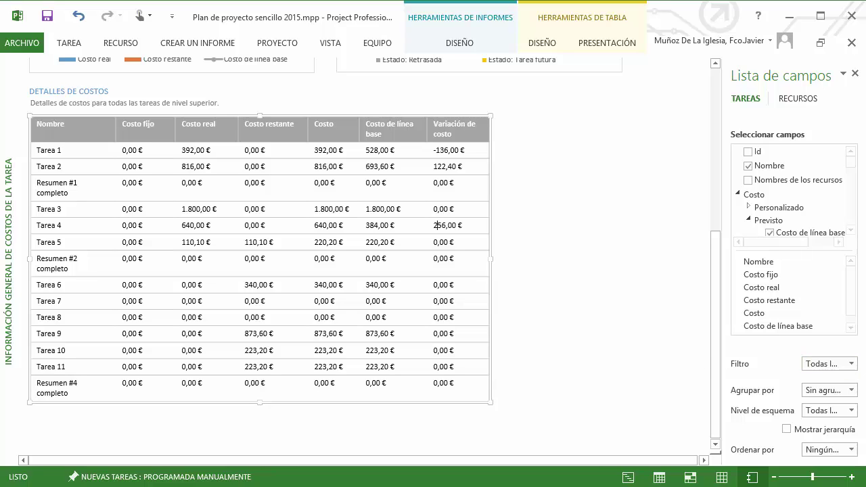
{"action": "left_click", "coordinate": [697, 282]}
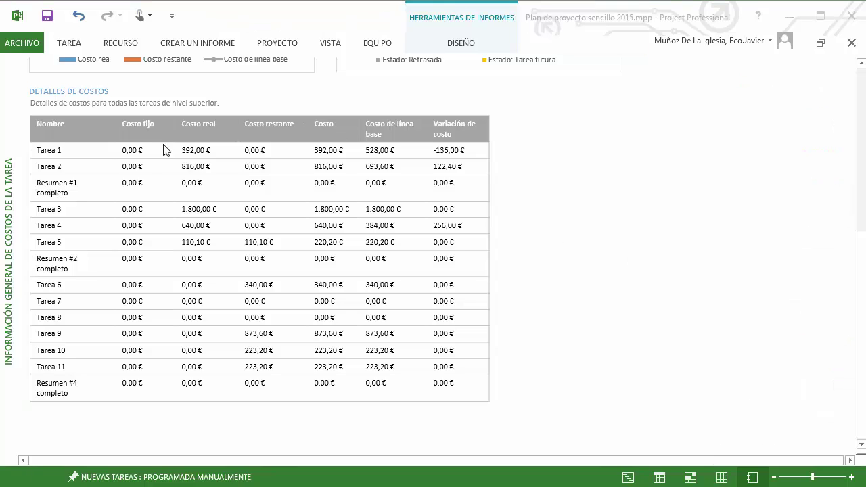
- Set the outline level of the Detalles de costos table to Nivel 1 and inspect the summary task rows
{"action": "left_click", "coordinate": [169, 169]}
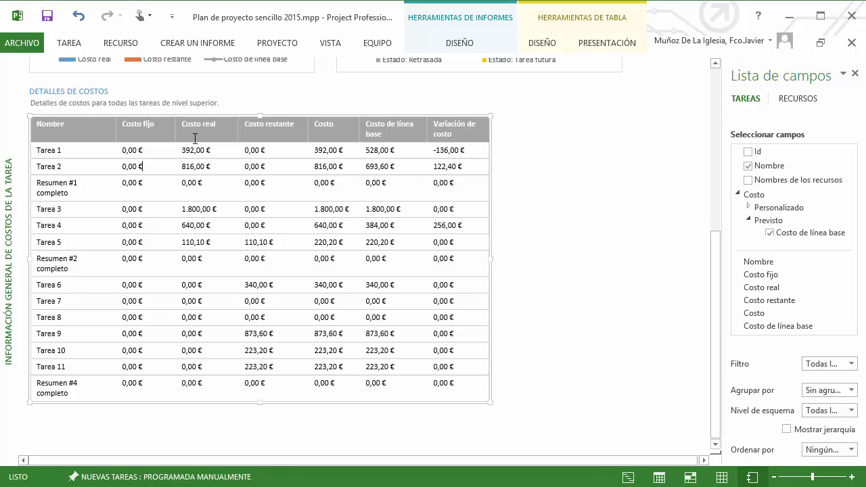
{"action": "scroll", "coordinate": [195, 139], "scroll_direction": "up", "scroll_amount": 2}
{"action": "scroll", "coordinate": [195, 139], "scroll_direction": "up", "scroll_amount": 3}
{"action": "scroll", "coordinate": [453, 240], "scroll_direction": "down", "scroll_amount": 3}
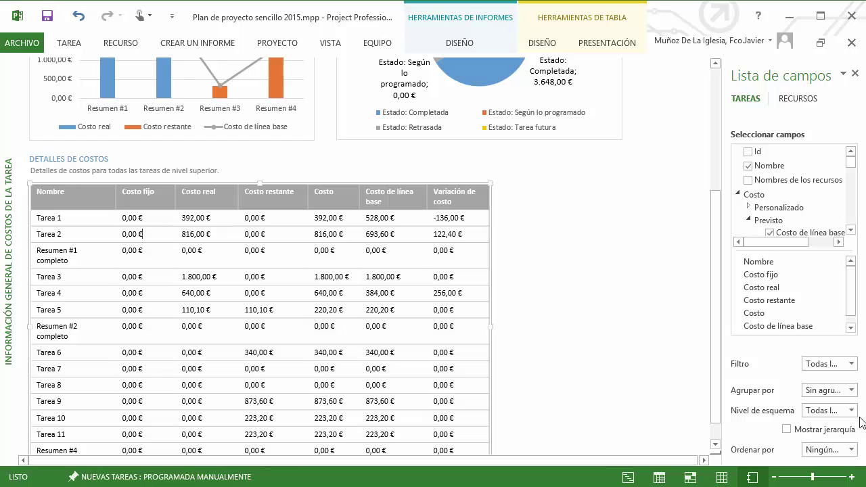
{"action": "left_click", "coordinate": [852, 410]}
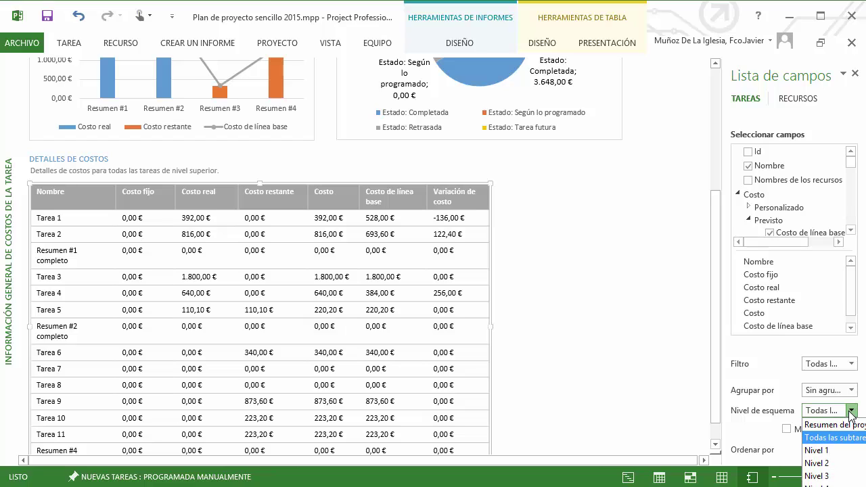
{"action": "left_click", "coordinate": [817, 450]}
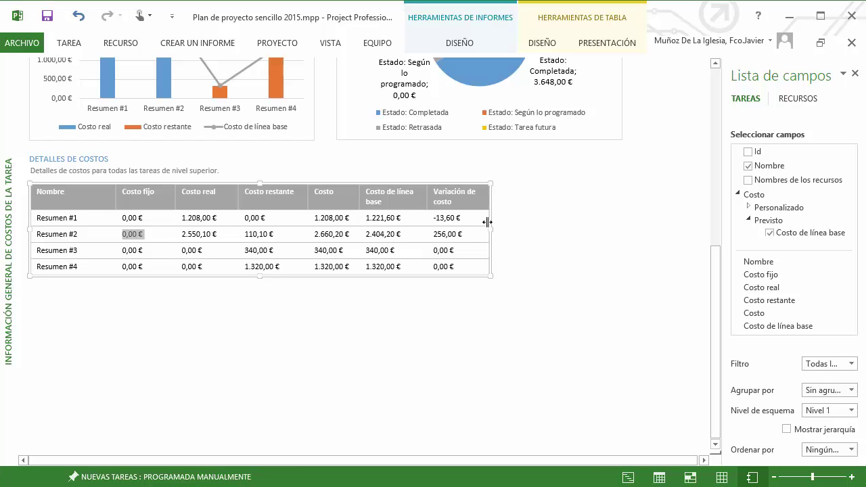
{"action": "left_click", "coordinate": [49, 235]}
- Set the Detalles de costos table's outline level to Resumen del proyecto, and return it to Todas las subtareas
{"action": "left_click", "coordinate": [851, 410]}
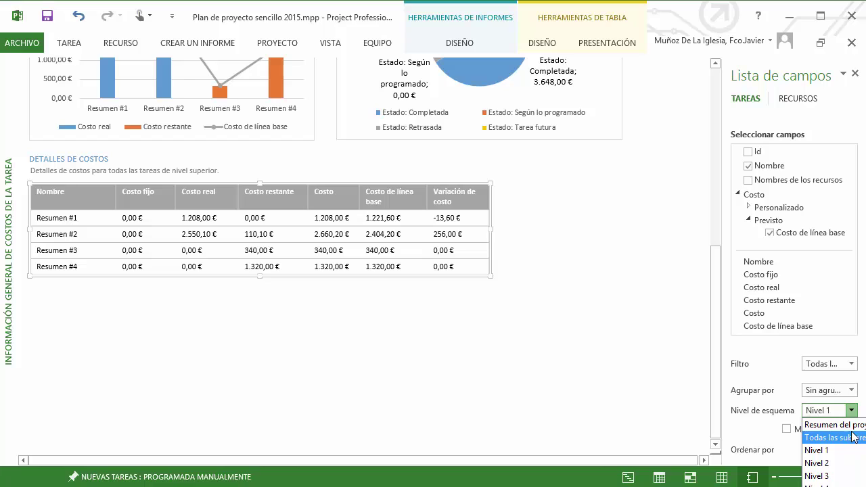
{"action": "left_click", "coordinate": [852, 425]}
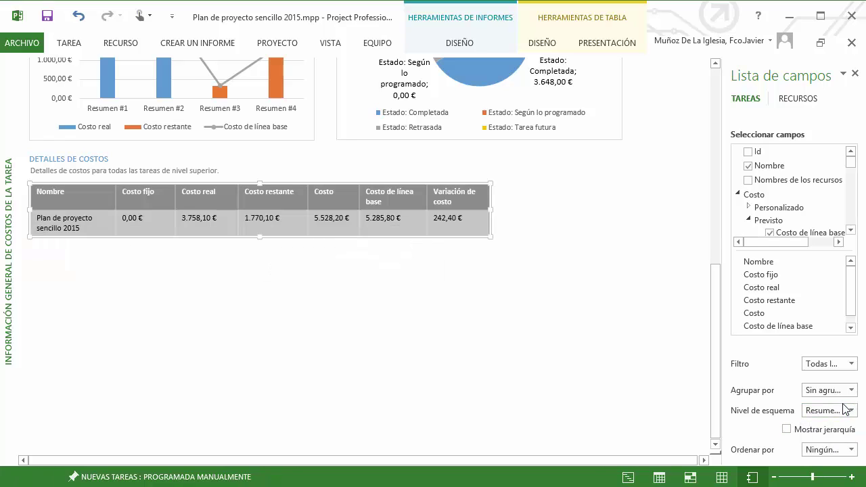
{"action": "left_click", "coordinate": [851, 411]}
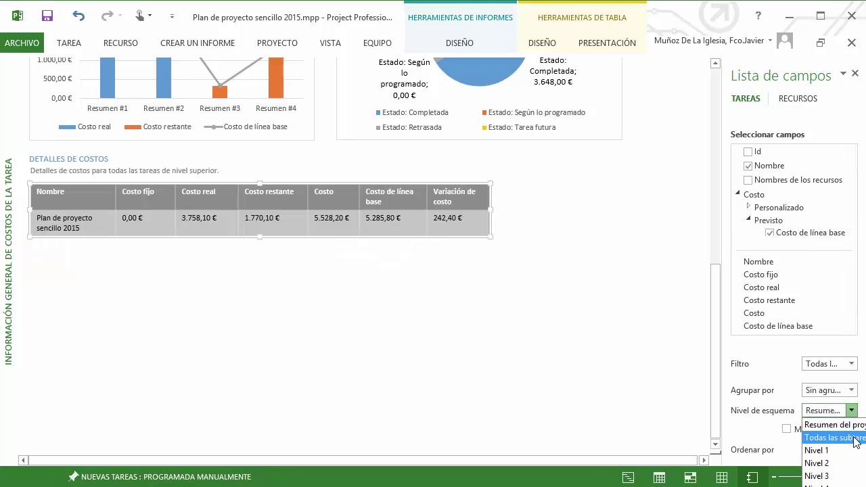
{"action": "left_click", "coordinate": [855, 439]}
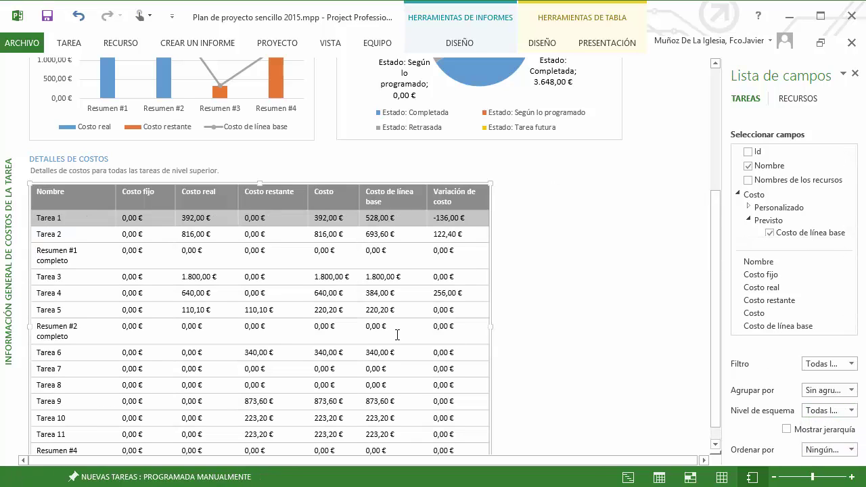
{"action": "left_click", "coordinate": [560, 292]}
{"action": "scroll", "coordinate": [561, 292], "scroll_direction": "down", "scroll_amount": 1}
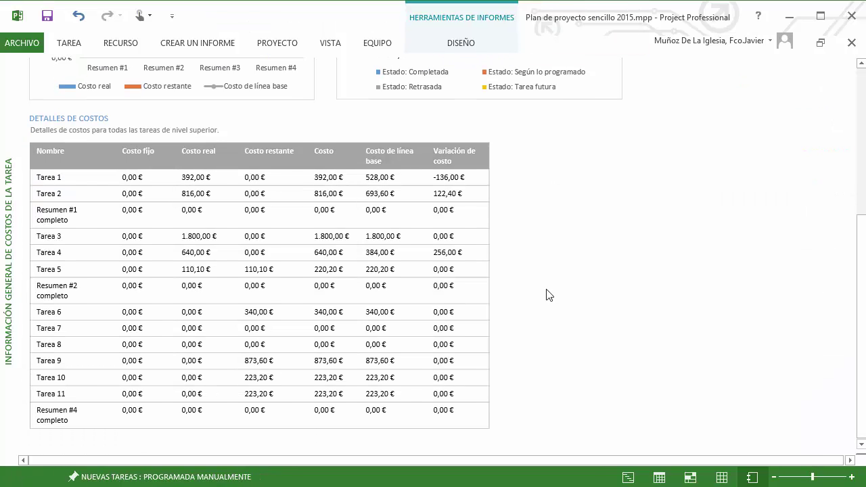
- Open the Informe de valor acumulado cost report
{"action": "scroll", "coordinate": [545, 295], "scroll_direction": "up", "scroll_amount": 5}
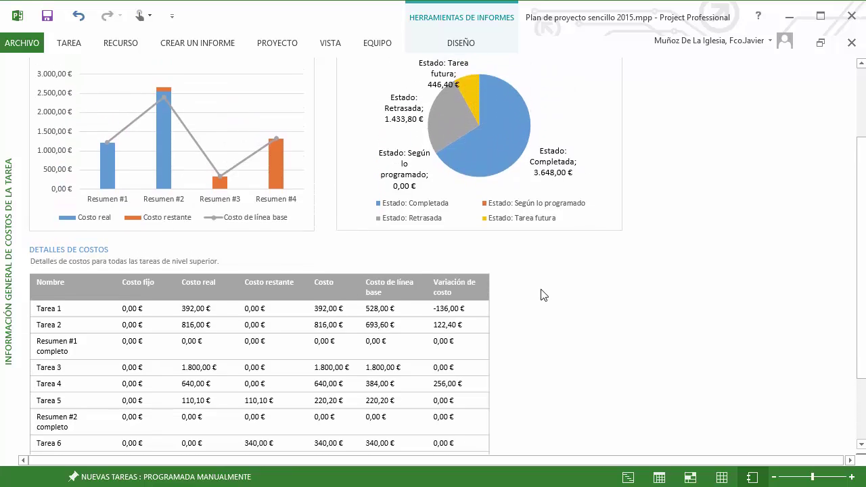
{"action": "scroll", "coordinate": [545, 294], "scroll_direction": "up", "scroll_amount": 2}
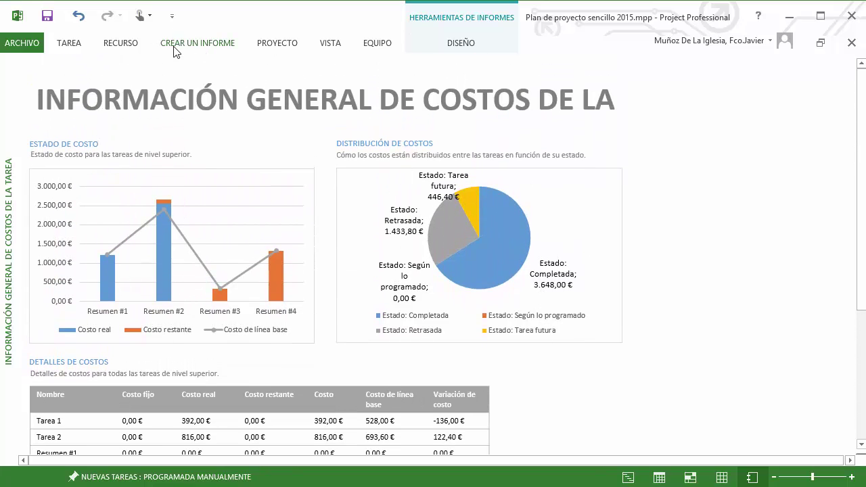
{"action": "left_click", "coordinate": [227, 49]}
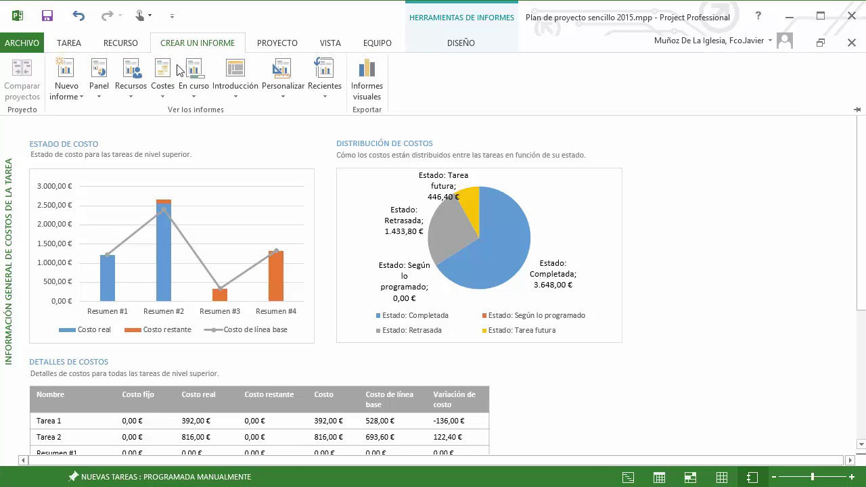
{"action": "left_click", "coordinate": [164, 98]}
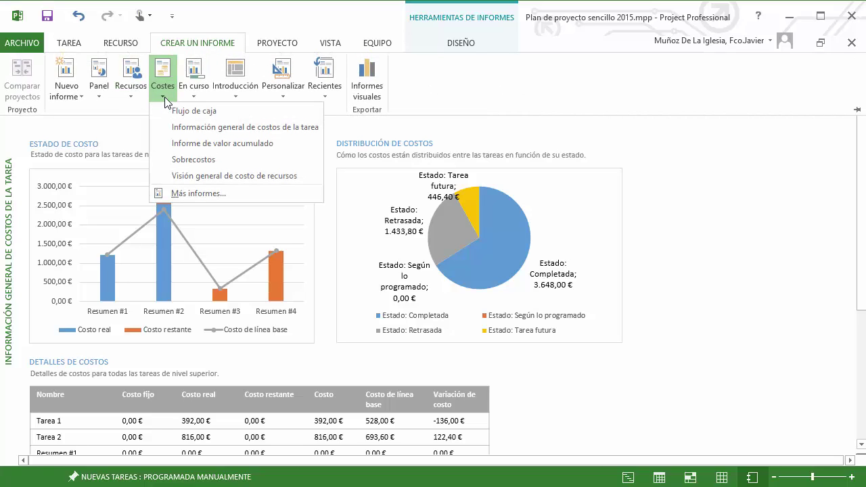
{"action": "left_click", "coordinate": [236, 148]}
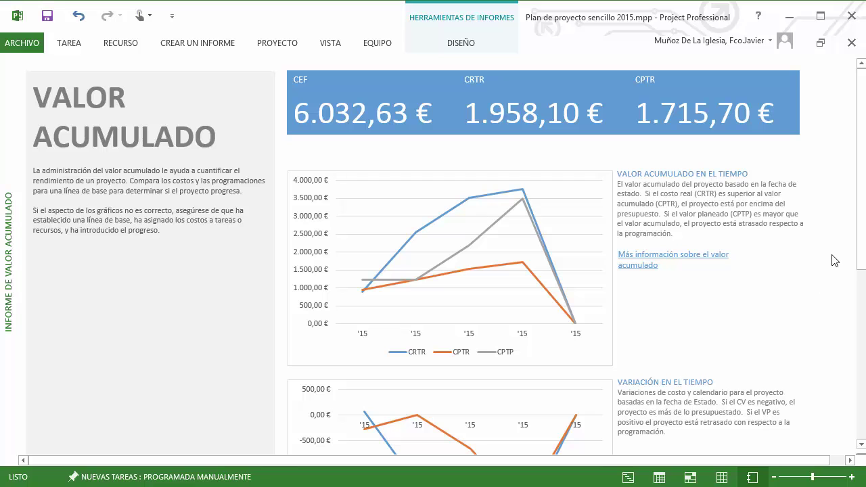
- Examine the earned value, variance and performance index charts over time, along with their explanatory notes
{"action": "scroll", "coordinate": [800, 316], "scroll_direction": "down", "scroll_amount": 3}
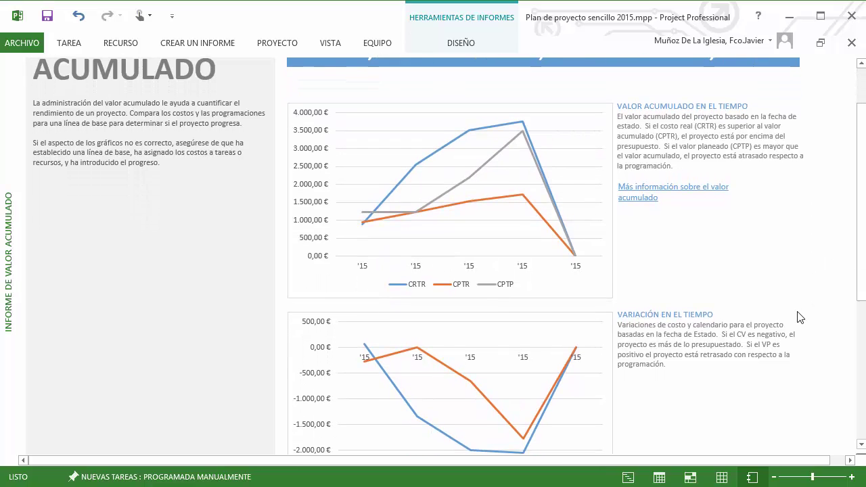
{"action": "scroll", "coordinate": [800, 317], "scroll_direction": "down", "scroll_amount": 2}
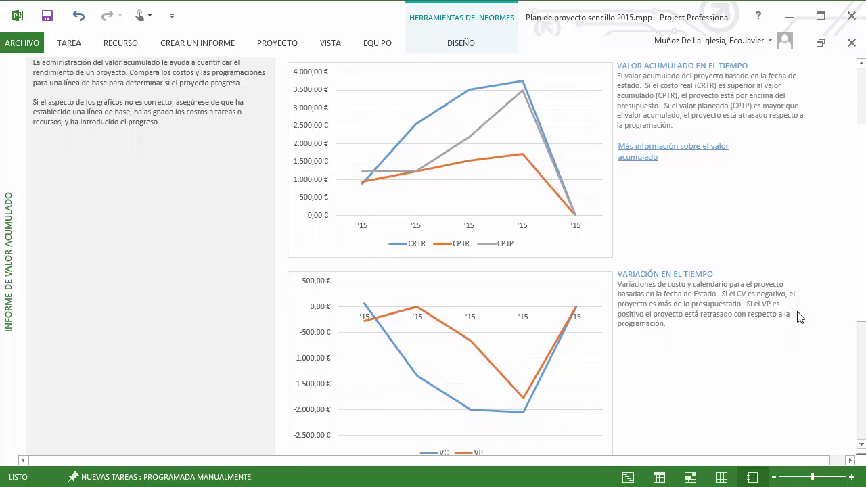
{"action": "scroll", "coordinate": [800, 316], "scroll_direction": "down", "scroll_amount": 2}
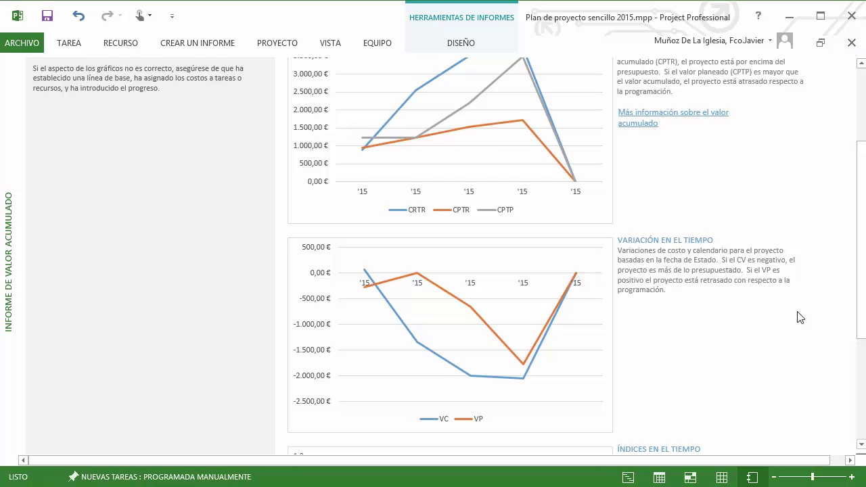
{"action": "scroll", "coordinate": [800, 316], "scroll_direction": "down", "scroll_amount": 5}
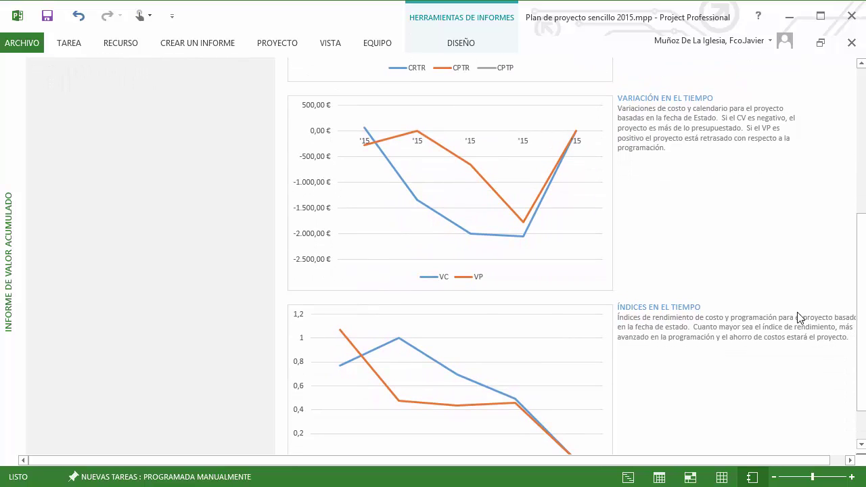
{"action": "scroll", "coordinate": [800, 317], "scroll_direction": "down", "scroll_amount": 3}
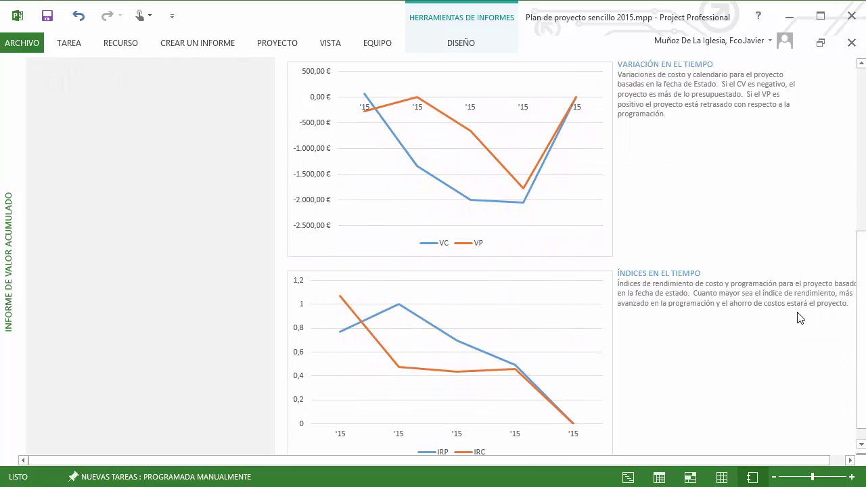
{"action": "scroll", "coordinate": [800, 316], "scroll_direction": "down", "scroll_amount": 2}
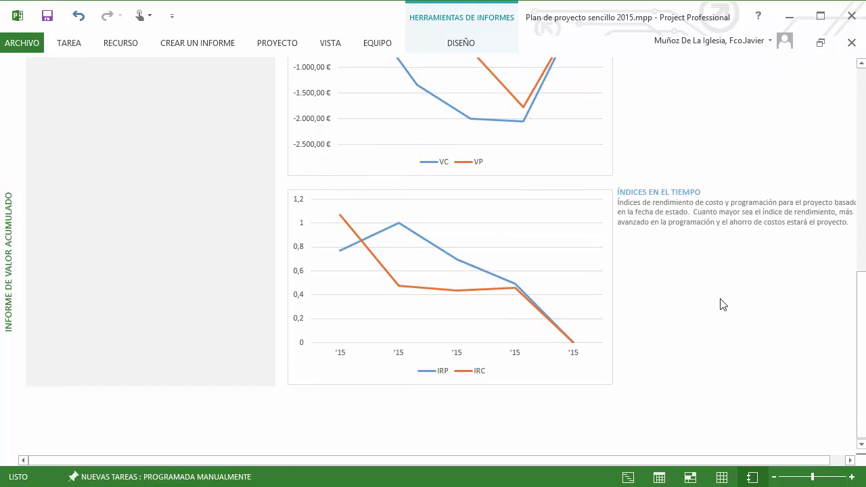
{"action": "scroll", "coordinate": [722, 304], "scroll_direction": "up", "scroll_amount": 3}
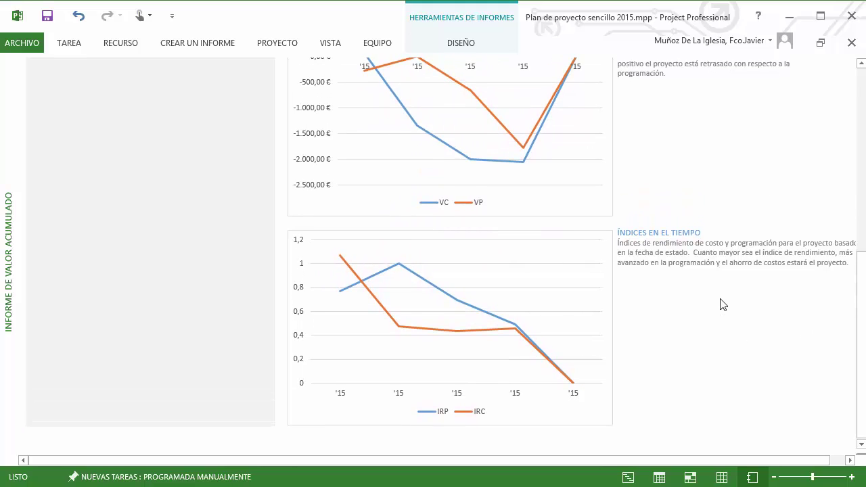
{"action": "scroll", "coordinate": [723, 305], "scroll_direction": "up", "scroll_amount": 9}
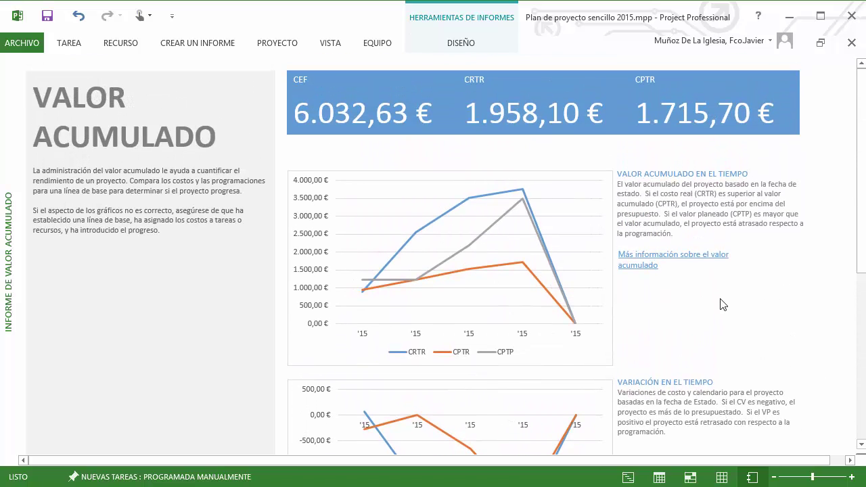
- Open the Sobrecostos cost report and review its task and resource cost variance charts and tables
{"action": "left_click", "coordinate": [178, 45]}
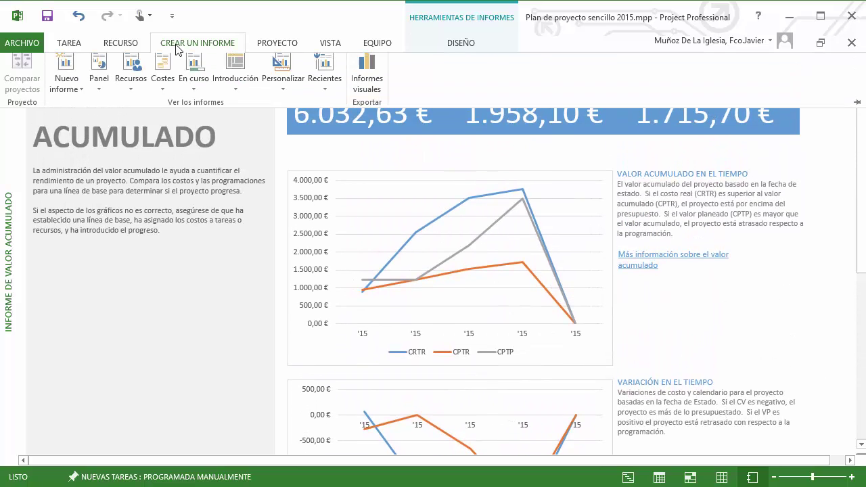
{"action": "left_click", "coordinate": [163, 96]}
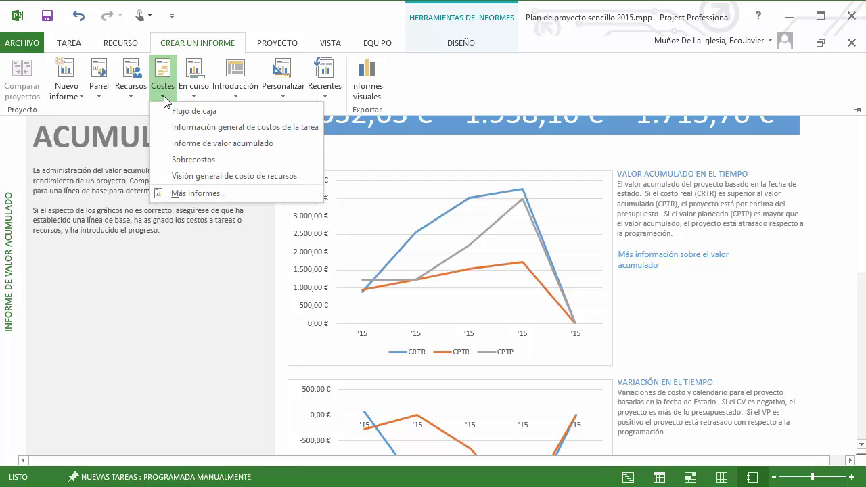
{"action": "left_click", "coordinate": [174, 166]}
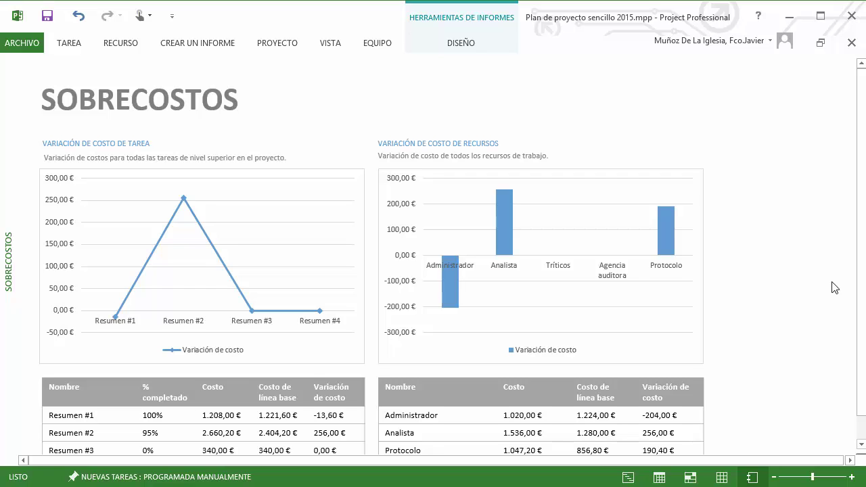
{"action": "scroll", "coordinate": [835, 287], "scroll_direction": "down", "scroll_amount": 1}
{"action": "scroll", "coordinate": [835, 288], "scroll_direction": "down", "scroll_amount": 2}
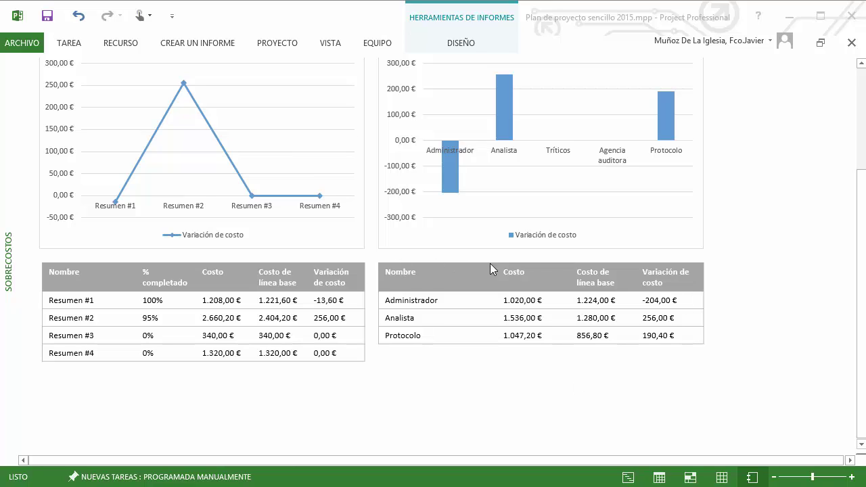
- Open the Visión general de costo de recursos report and review its cost status, cost distribution and cost details
{"action": "left_click", "coordinate": [178, 48]}
{"action": "left_click", "coordinate": [177, 44]}
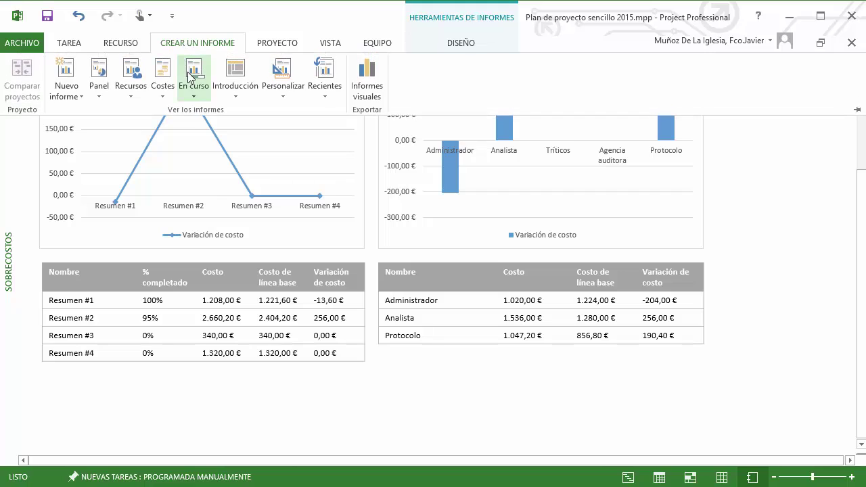
{"action": "left_click", "coordinate": [162, 95]}
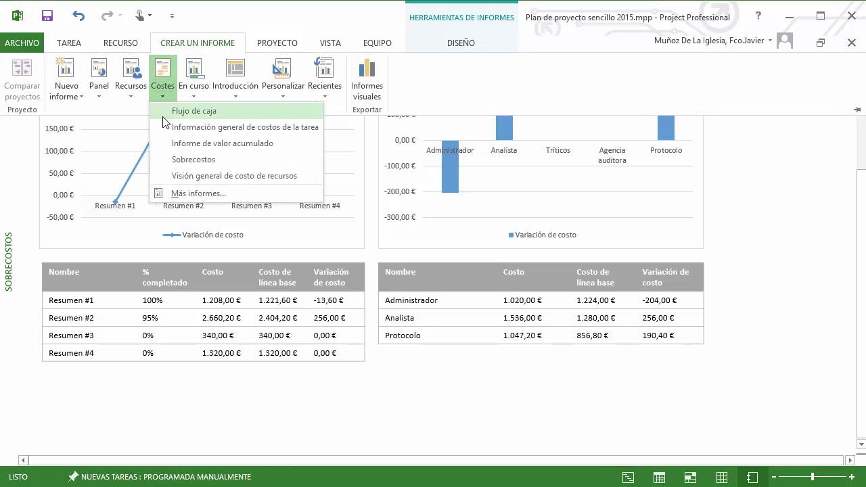
{"action": "left_click", "coordinate": [181, 176]}
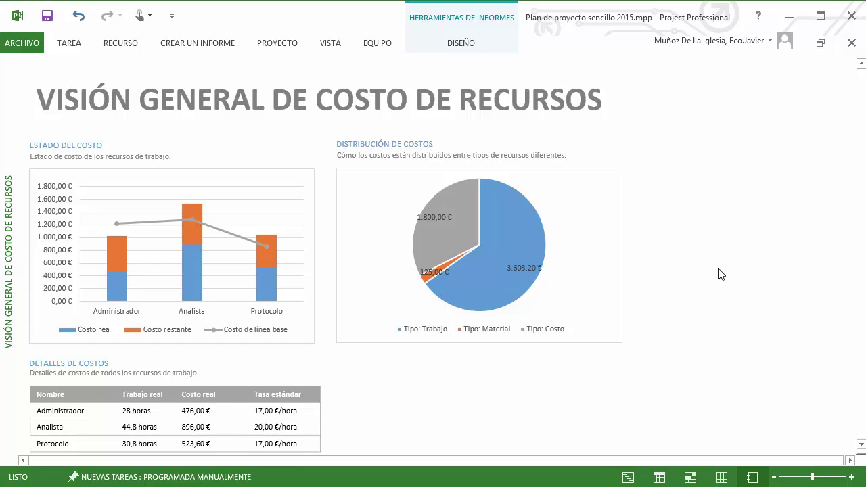
{"action": "scroll", "coordinate": [721, 275], "scroll_direction": "down", "scroll_amount": 1}
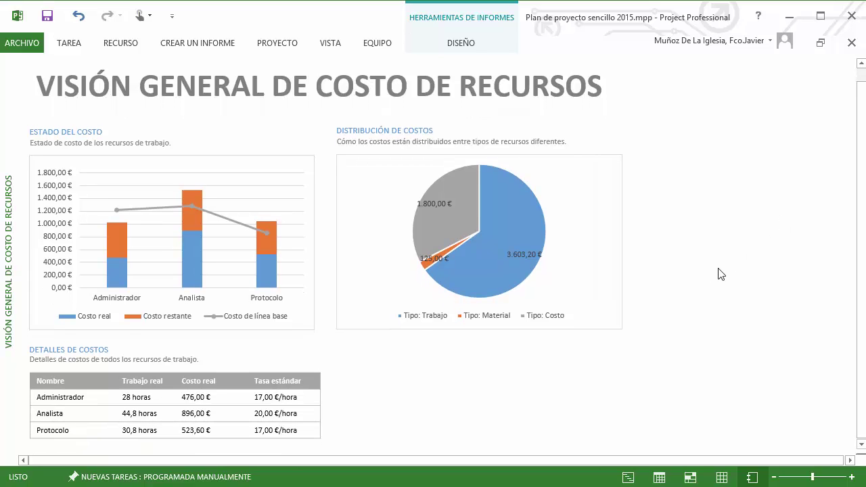
{"action": "scroll", "coordinate": [721, 274], "scroll_direction": "down", "scroll_amount": 3}
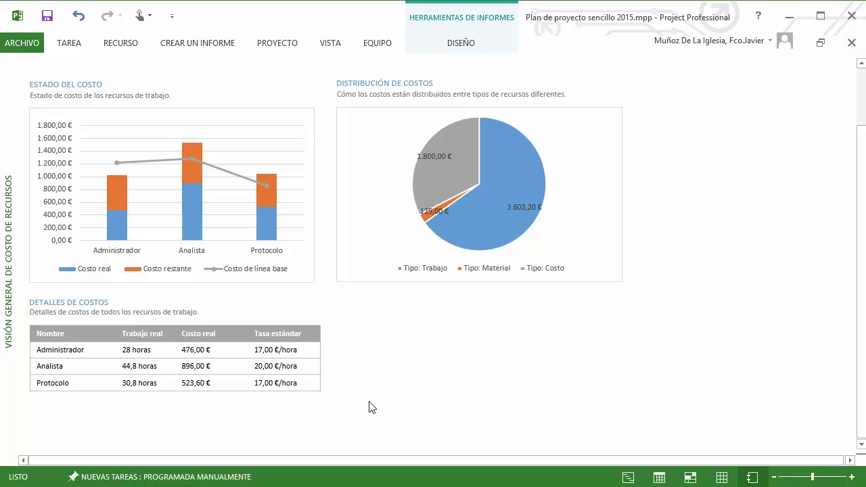
{"action": "scroll", "coordinate": [371, 407], "scroll_direction": "up", "scroll_amount": 2}
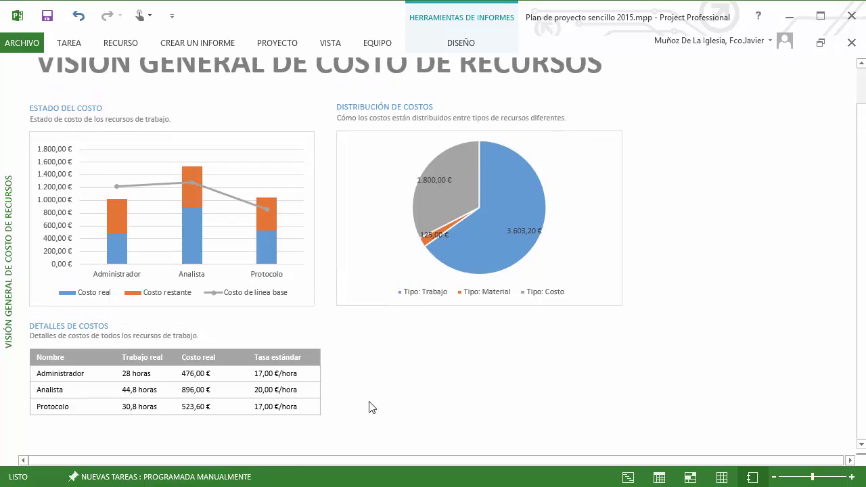
- Open the Informe de hito progress report to view the late, upcoming and completed milestones
{"action": "left_click", "coordinate": [178, 43]}
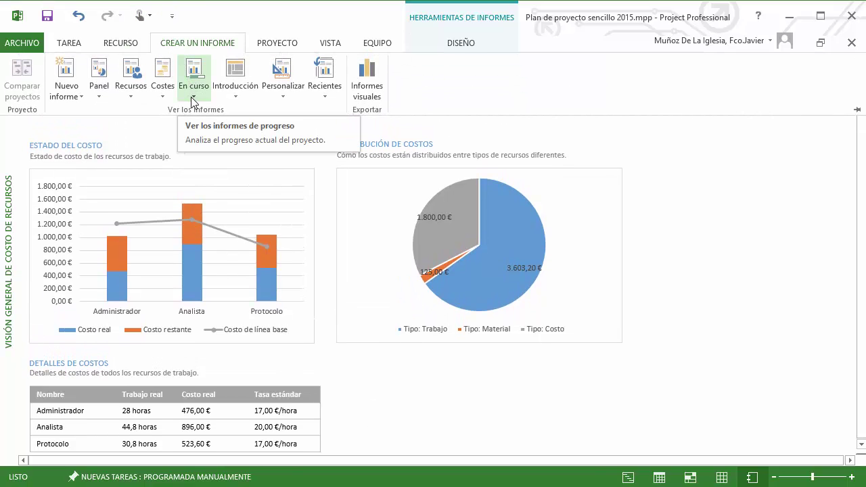
{"action": "left_click", "coordinate": [194, 100]}
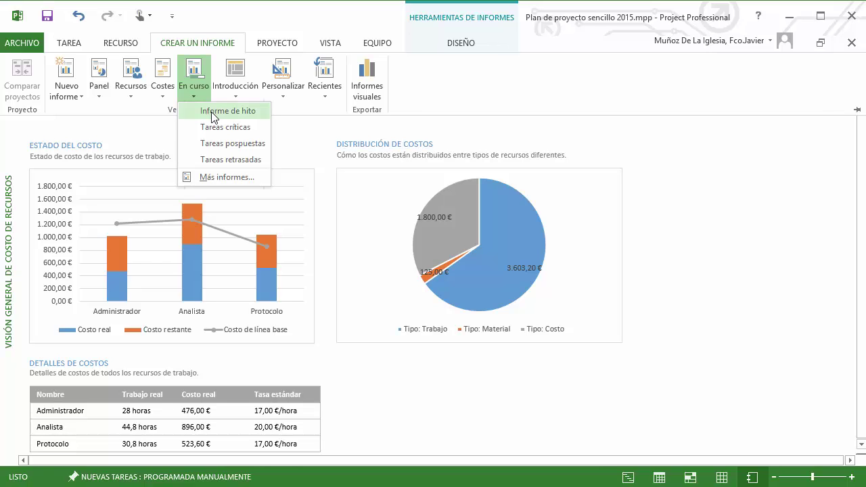
{"action": "left_click", "coordinate": [208, 110]}
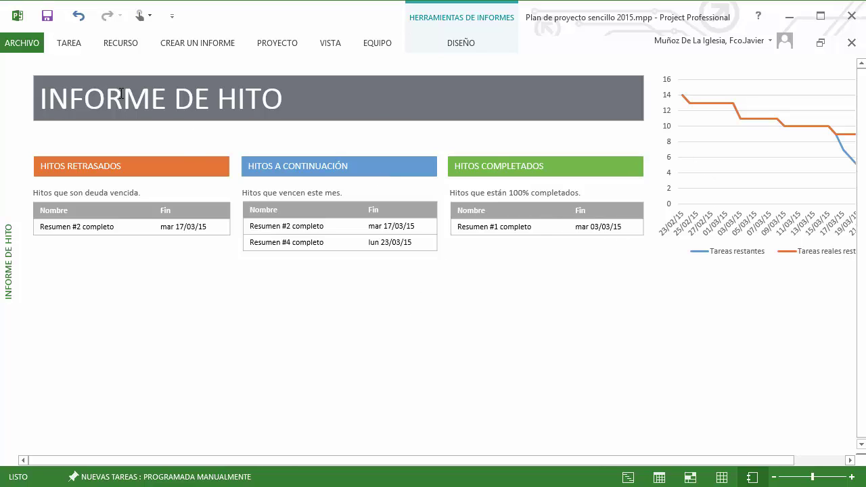
- Open the Tareas críticas progress report to view the critical tasks and their status chart
{"action": "left_click", "coordinate": [183, 45]}
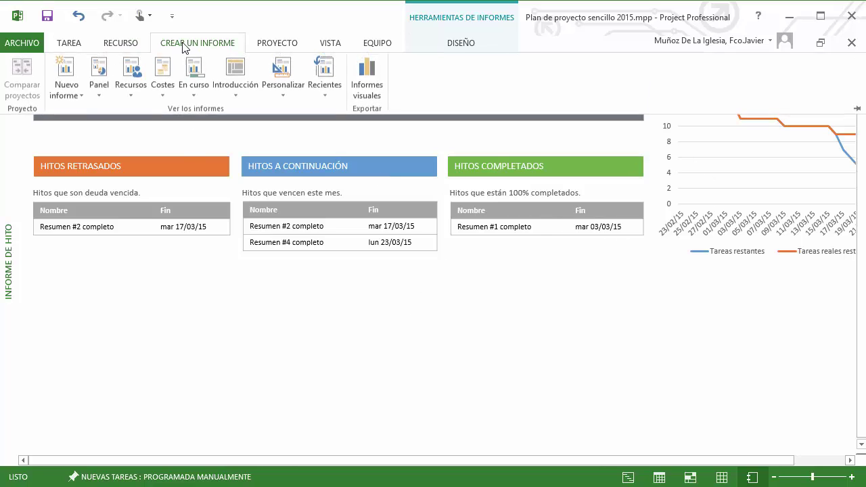
{"action": "left_click", "coordinate": [206, 99]}
{"action": "left_click", "coordinate": [202, 126]}
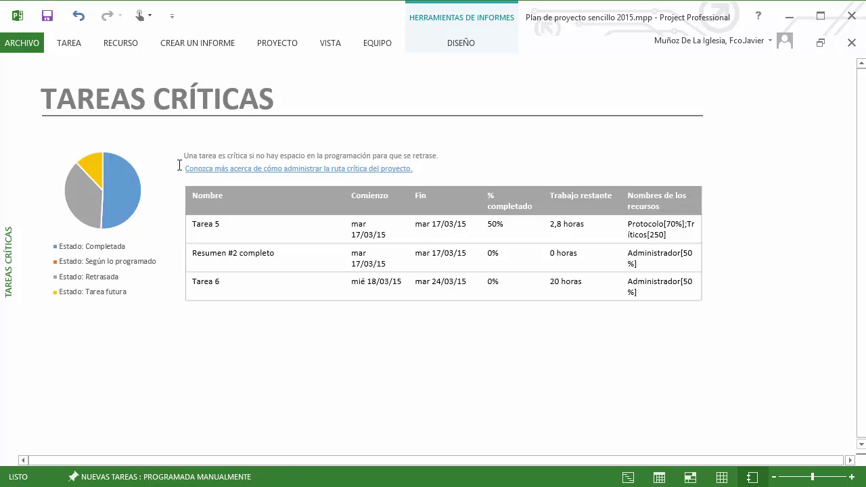
- Open the Tareas pospuestas progress report to view the tasks finishing past their baseline date
{"action": "left_click", "coordinate": [176, 44]}
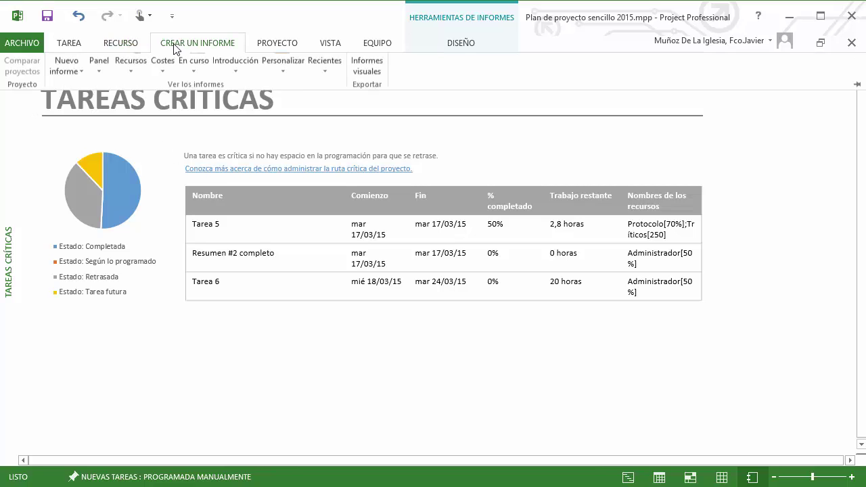
{"action": "left_click", "coordinate": [194, 100]}
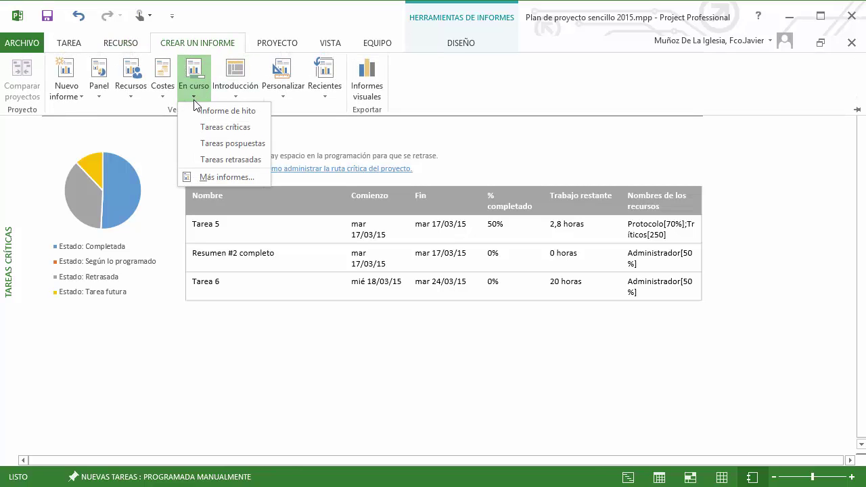
{"action": "left_click", "coordinate": [219, 144]}
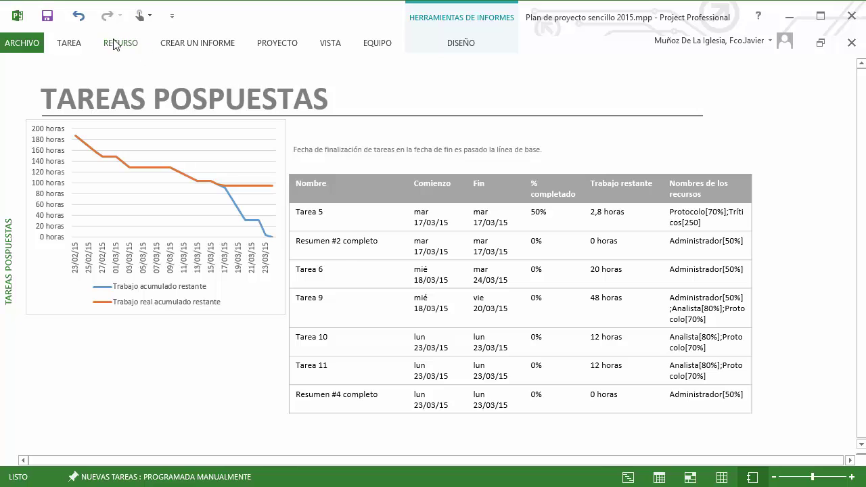
- Open the Tareas retrasadas progress report to view the tasks that are late against the status date
{"action": "left_click", "coordinate": [177, 45]}
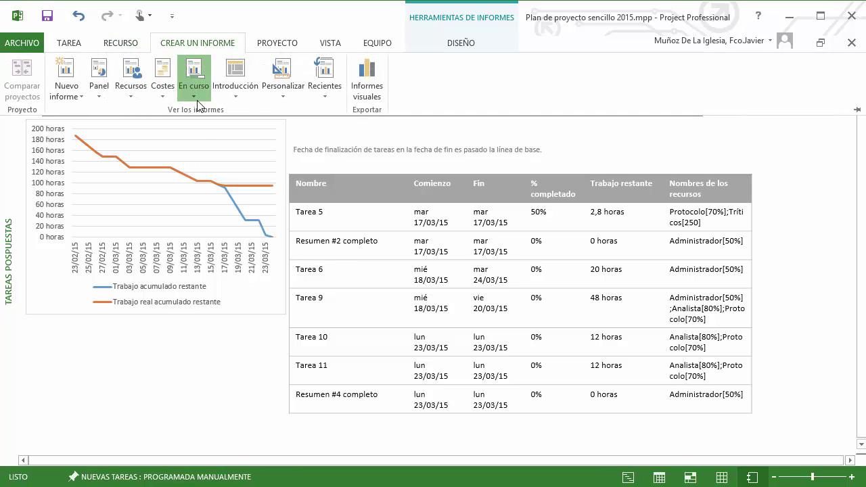
{"action": "left_click", "coordinate": [195, 97]}
{"action": "left_click", "coordinate": [213, 159]}
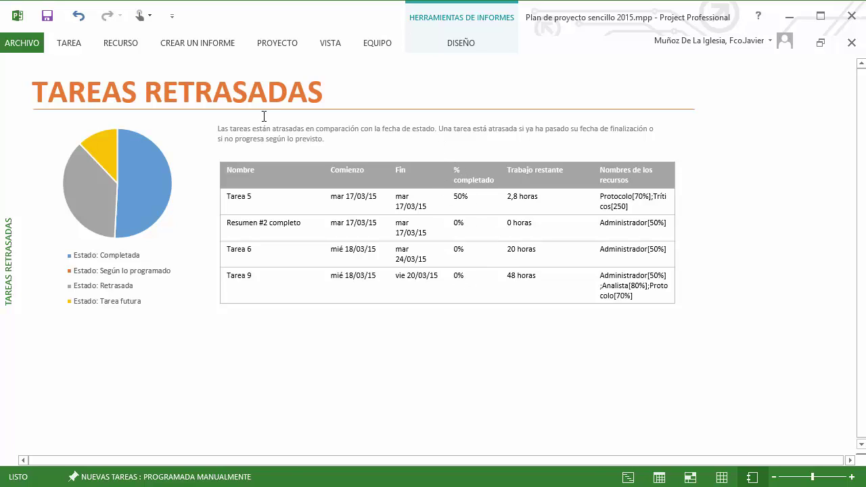
- Check which custom reports and recently viewed reports are offered, without opening any of them
{"action": "left_click", "coordinate": [183, 45]}
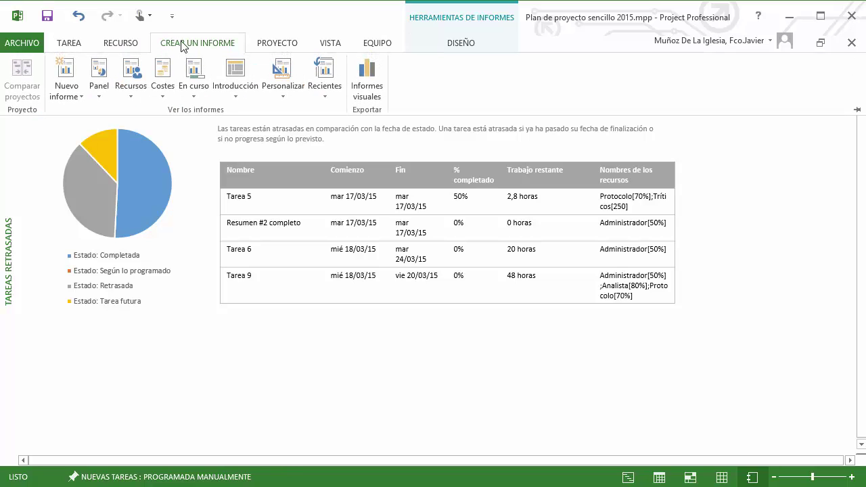
{"action": "left_click", "coordinate": [285, 98]}
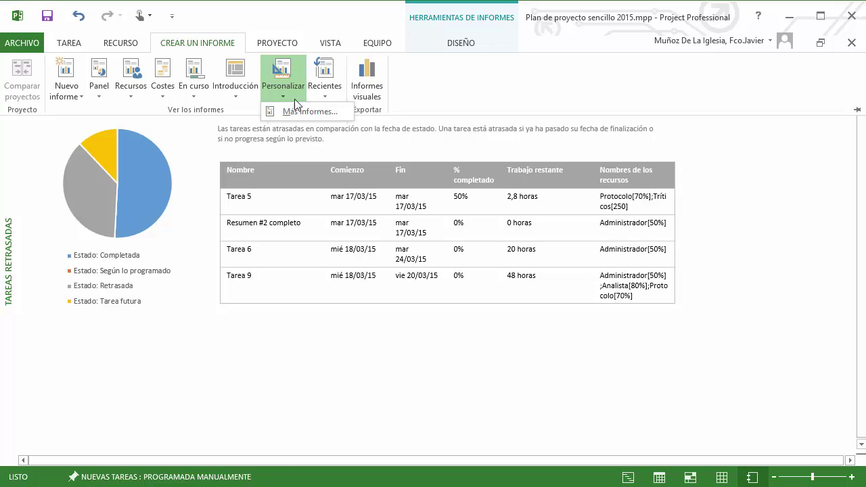
{"action": "left_click", "coordinate": [326, 95]}
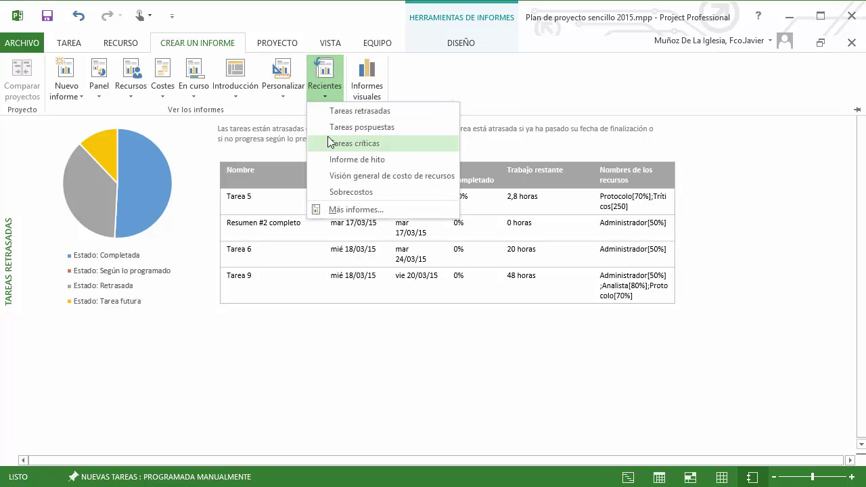
{"action": "left_click", "coordinate": [440, 81]}
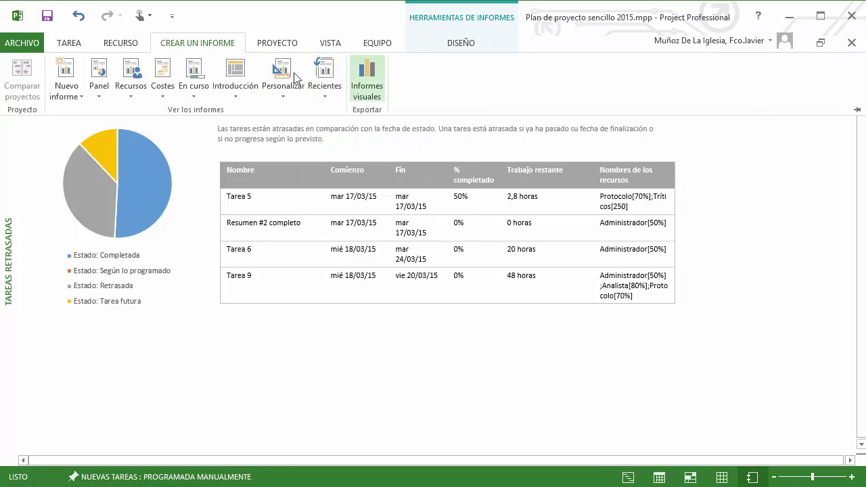
- Leave the report and return to the project's Diagrama de Gantt view
{"action": "left_click", "coordinate": [68, 43]}
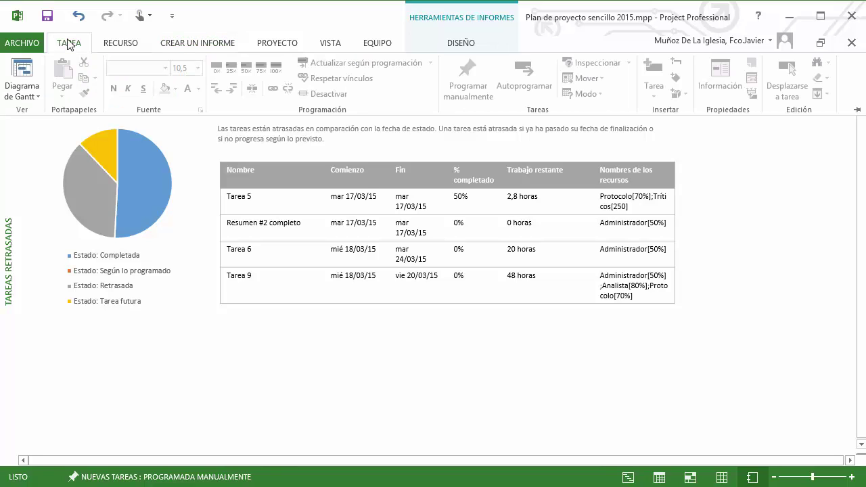
{"action": "left_click", "coordinate": [20, 67]}
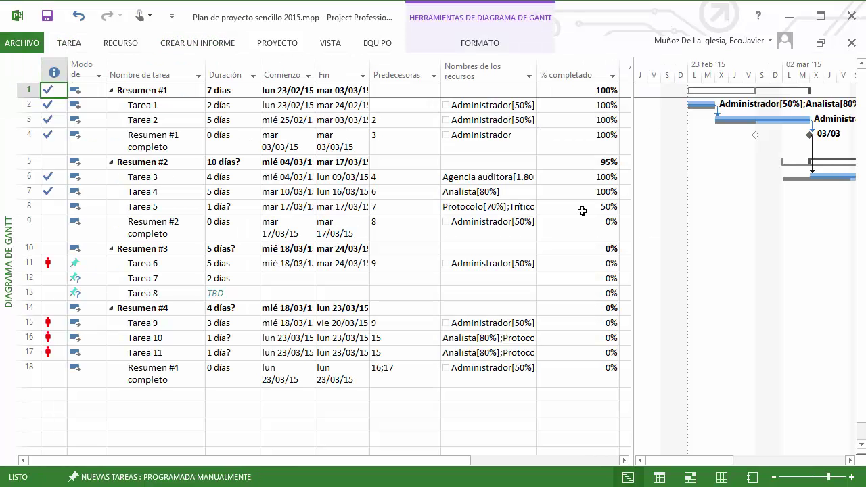